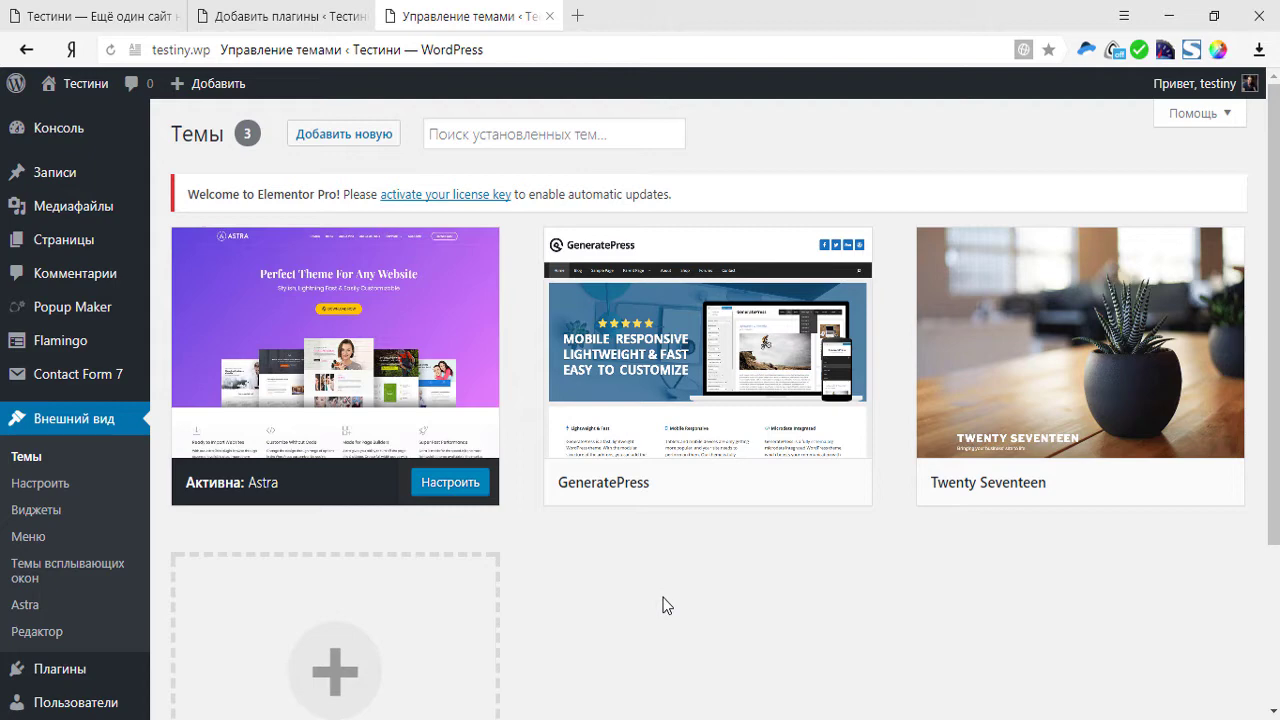
Open the theme file editor with Astra selected as the theme to edit.
{"action": "scroll", "coordinate": [669, 605], "scroll_direction": "down", "scroll_amount": 1}
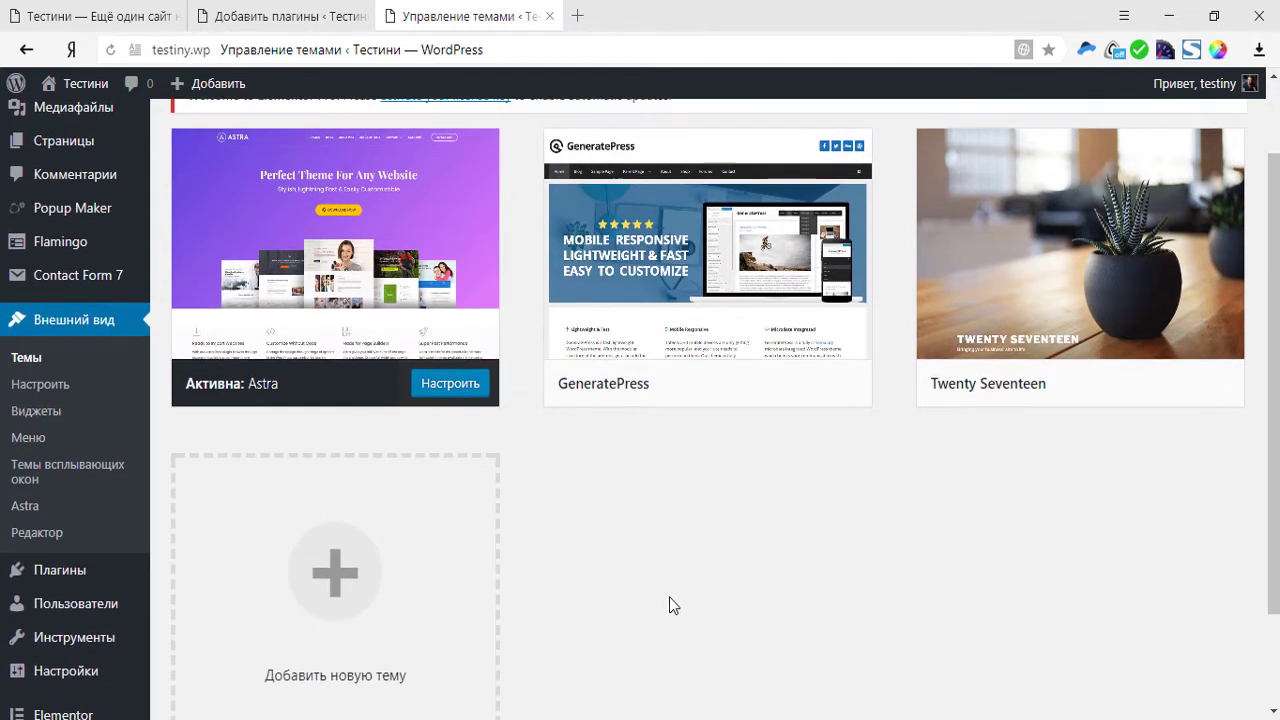
{"action": "scroll", "coordinate": [671, 603], "scroll_direction": "up", "scroll_amount": 1}
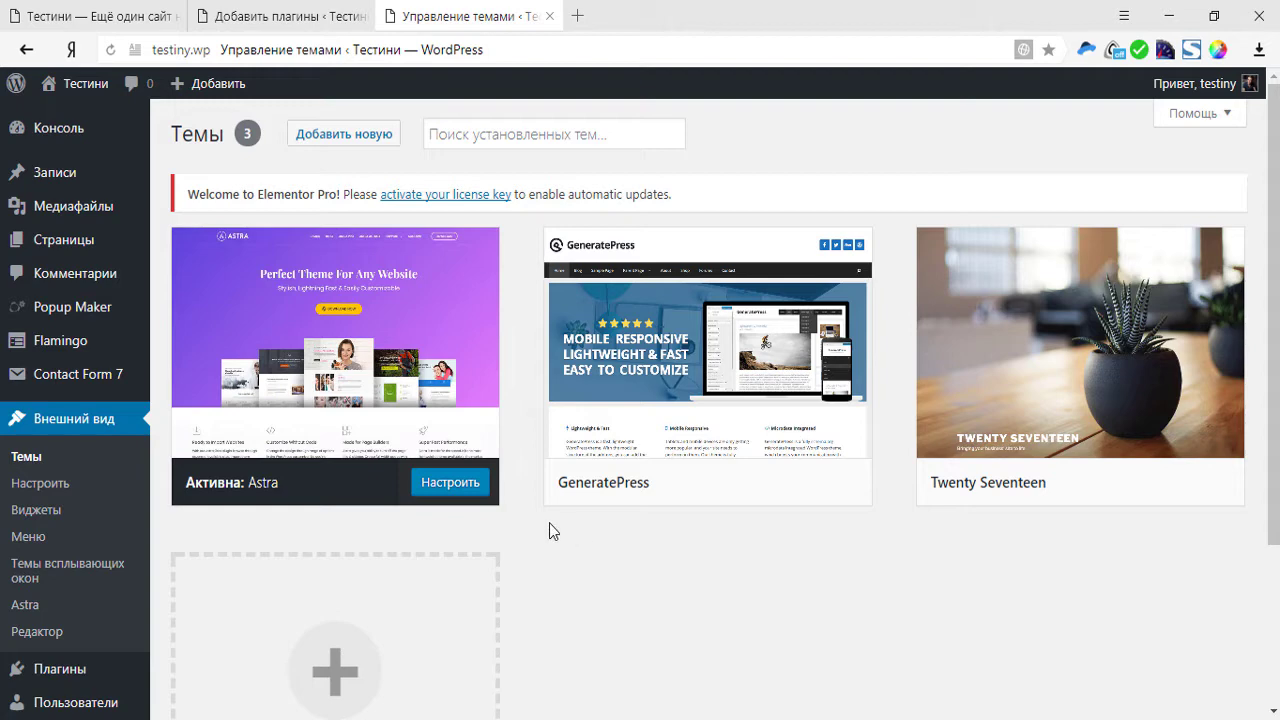
{"action": "mouse_move", "coordinate": [383, 410]}
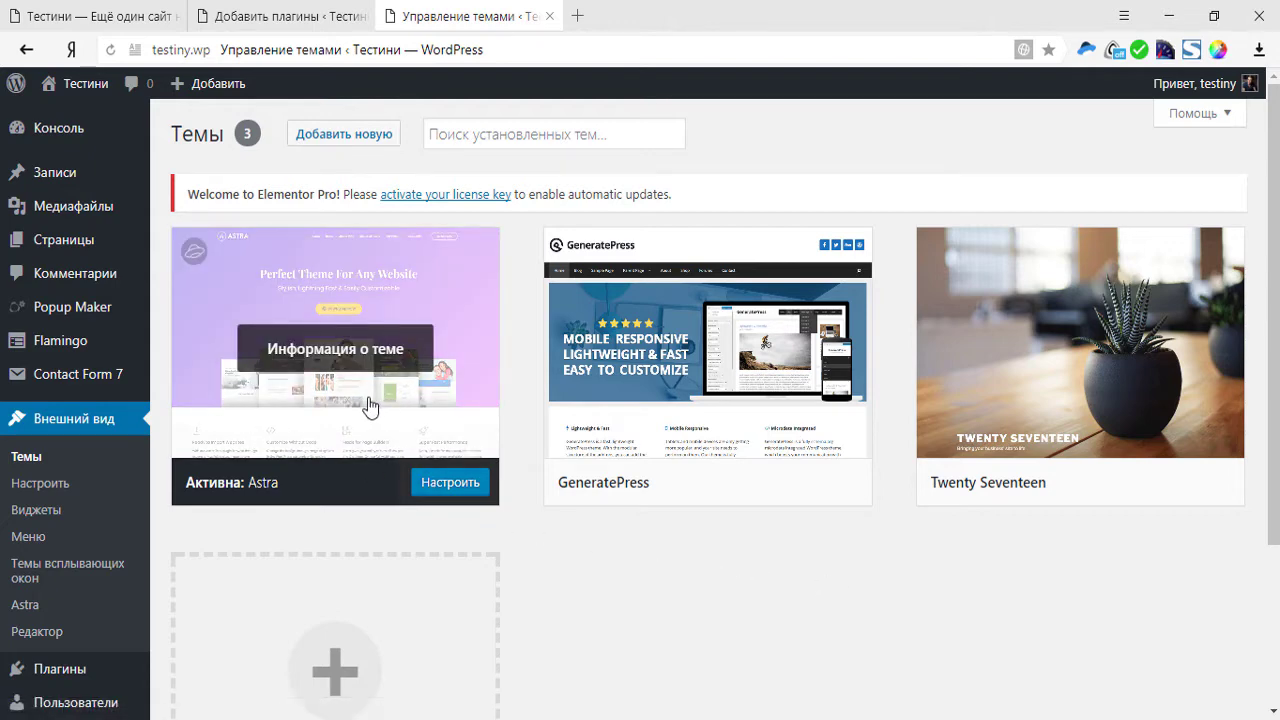
{"action": "left_click", "coordinate": [56, 638]}
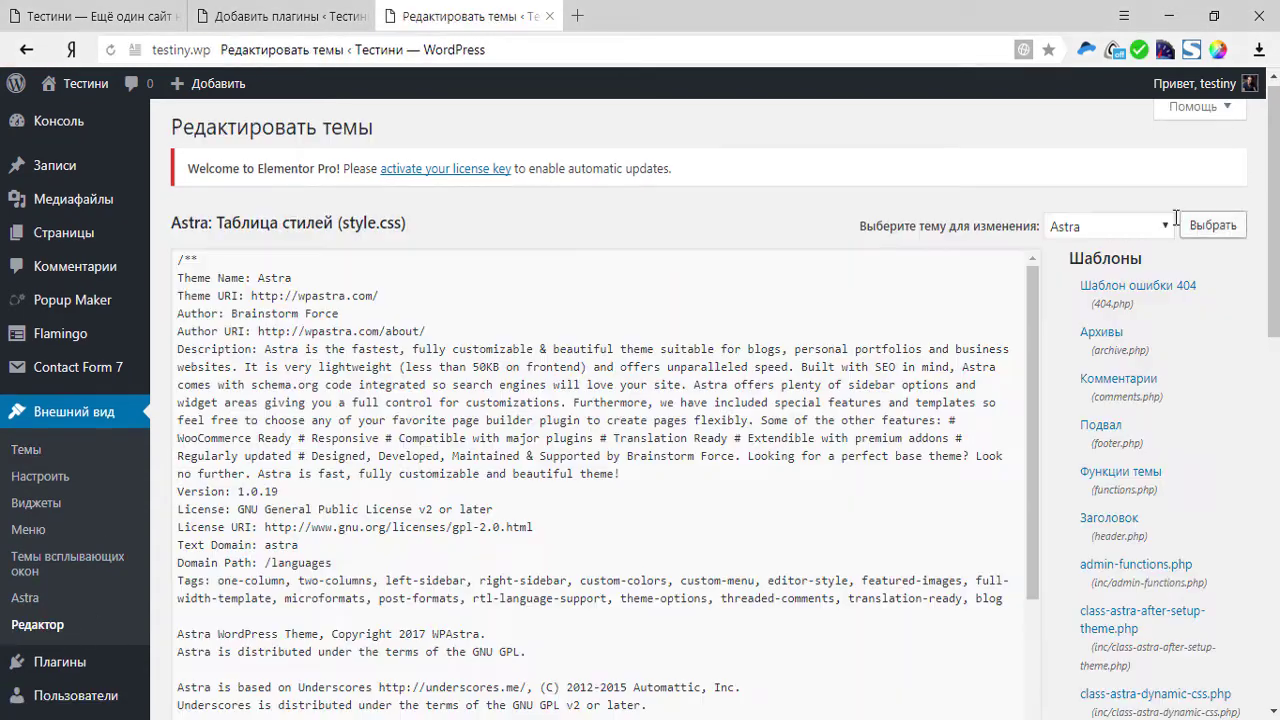
{"action": "left_click", "coordinate": [1163, 227]}
{"action": "left_click", "coordinate": [1068, 249]}
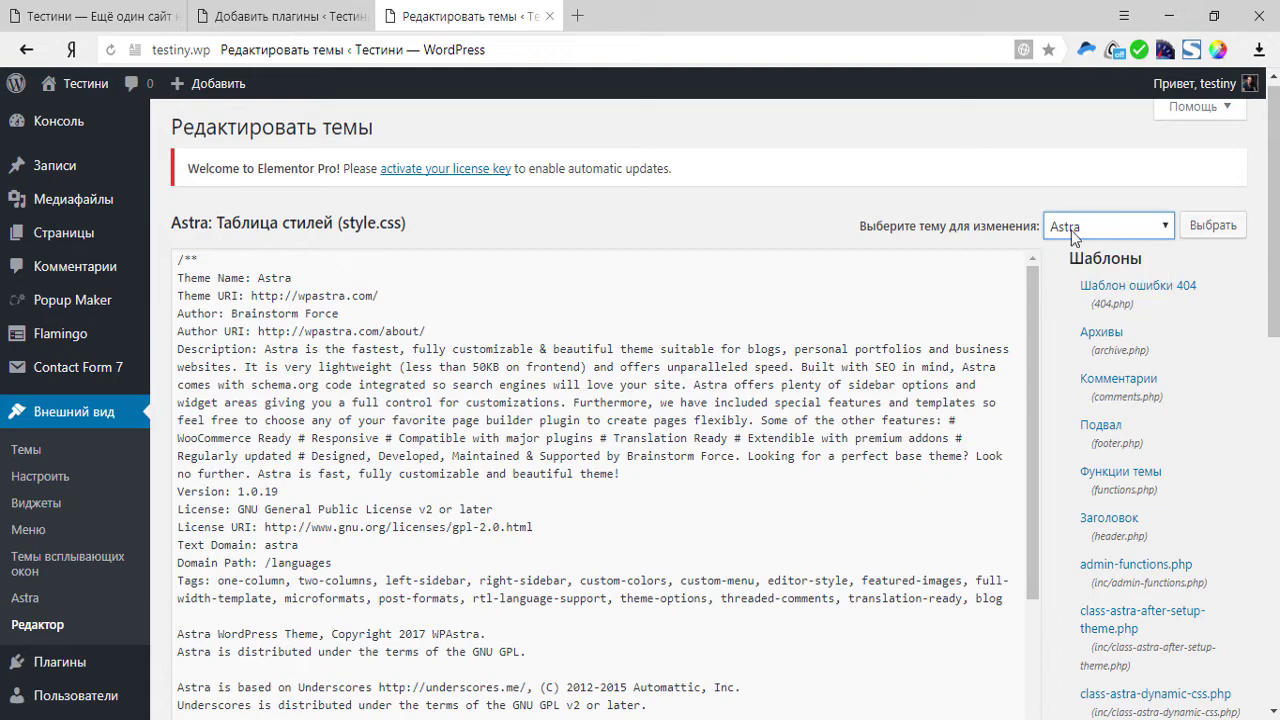
Look through Astra's list of template files and check the site's front page.
{"action": "scroll", "coordinate": [1098, 626], "scroll_direction": "down", "scroll_amount": 10}
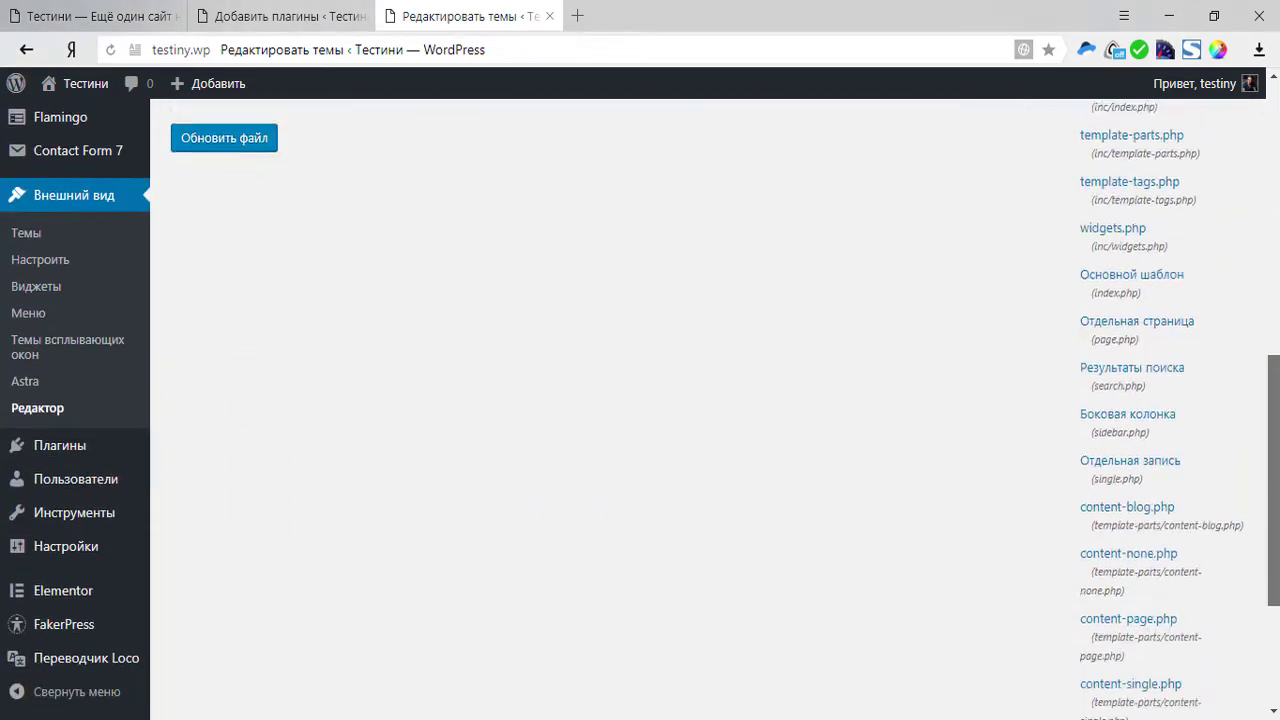
{"action": "left_click", "coordinate": [1098, 626]}
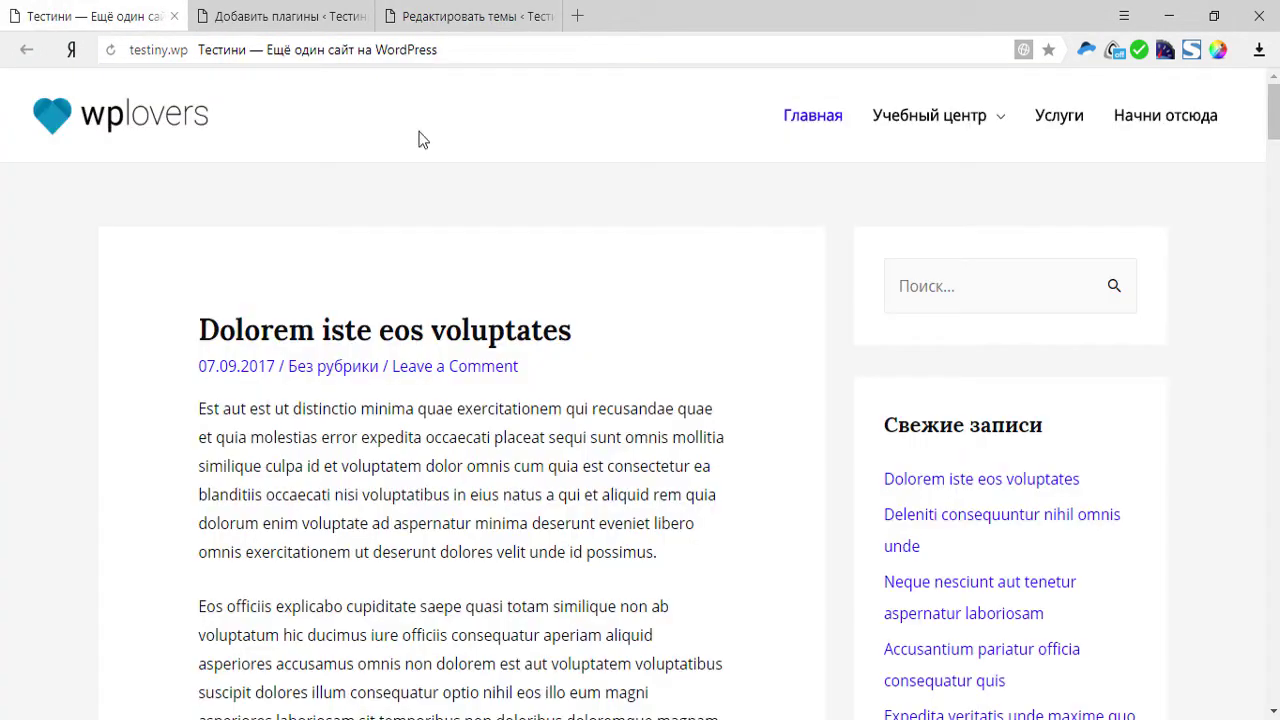
{"action": "left_click", "coordinate": [95, 16]}
{"action": "left_click", "coordinate": [457, 12]}
Read through Astra's style.css stylesheet in the theme editor and reload the page.
{"action": "scroll", "coordinate": [928, 541], "scroll_direction": "down", "scroll_amount": 8}
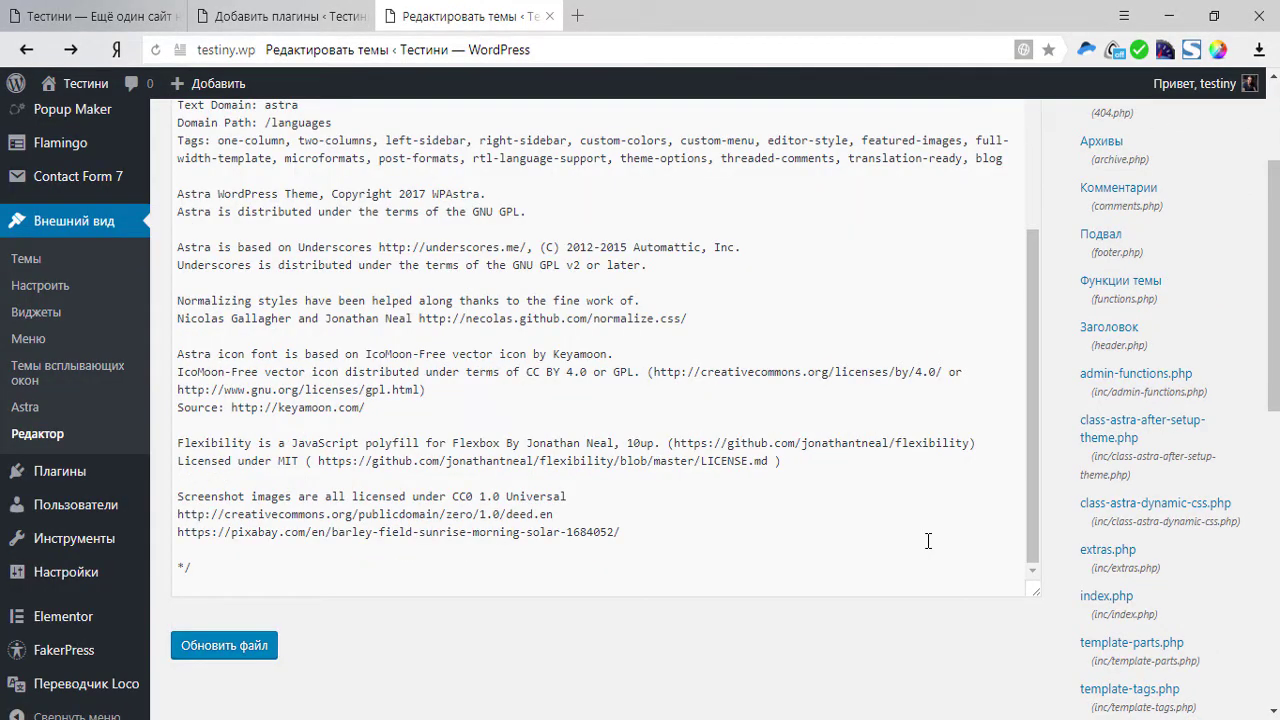
{"action": "scroll", "coordinate": [1041, 606], "scroll_direction": "up", "scroll_amount": 10}
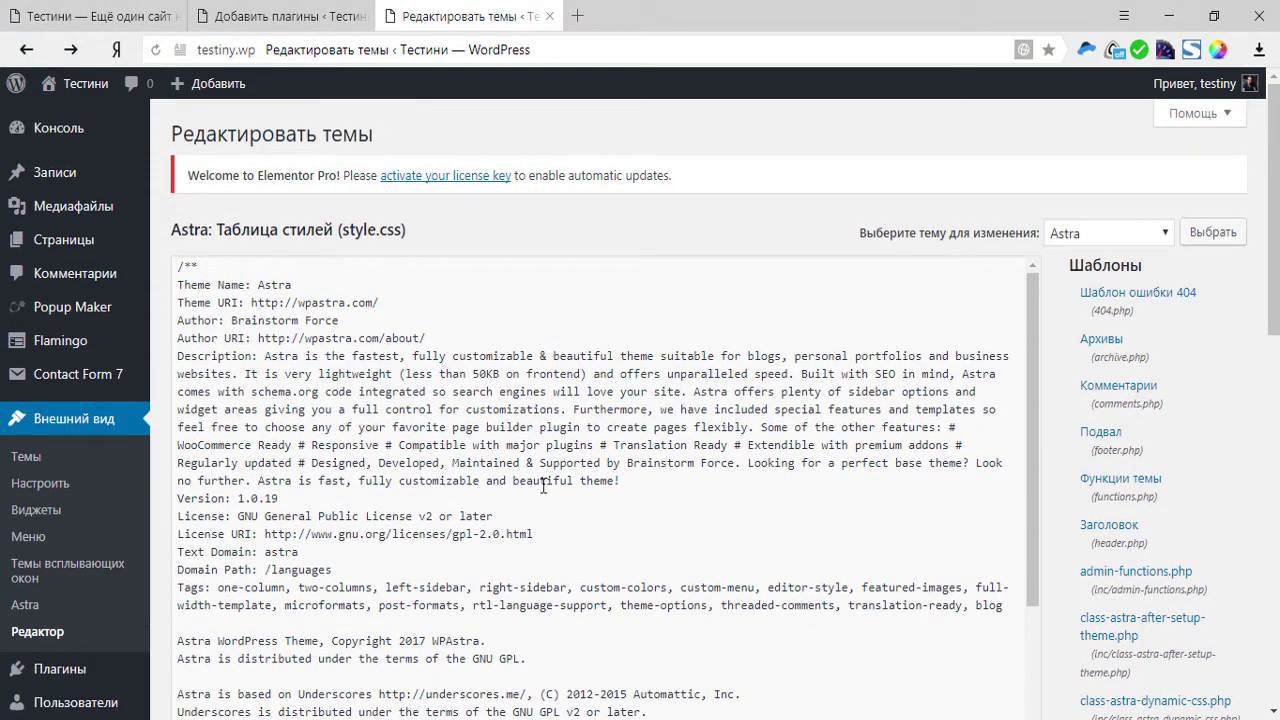
{"action": "scroll", "coordinate": [472, 473], "scroll_direction": "down", "scroll_amount": 6}
{"action": "scroll", "coordinate": [472, 473], "scroll_direction": "down", "scroll_amount": 2}
{"action": "scroll", "coordinate": [505, 489], "scroll_direction": "up", "scroll_amount": 10}
{"action": "scroll", "coordinate": [981, 582], "scroll_direction": "down", "scroll_amount": 3}
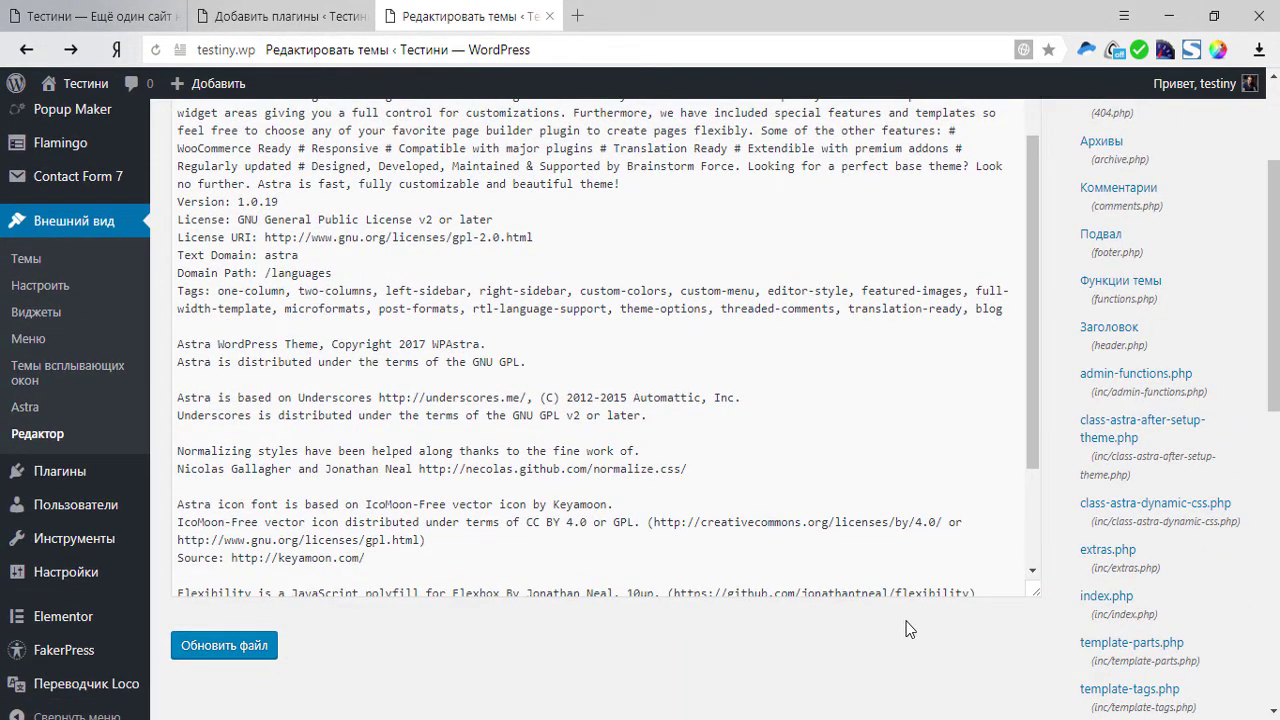
{"action": "scroll", "coordinate": [937, 472], "scroll_direction": "down", "scroll_amount": 4}
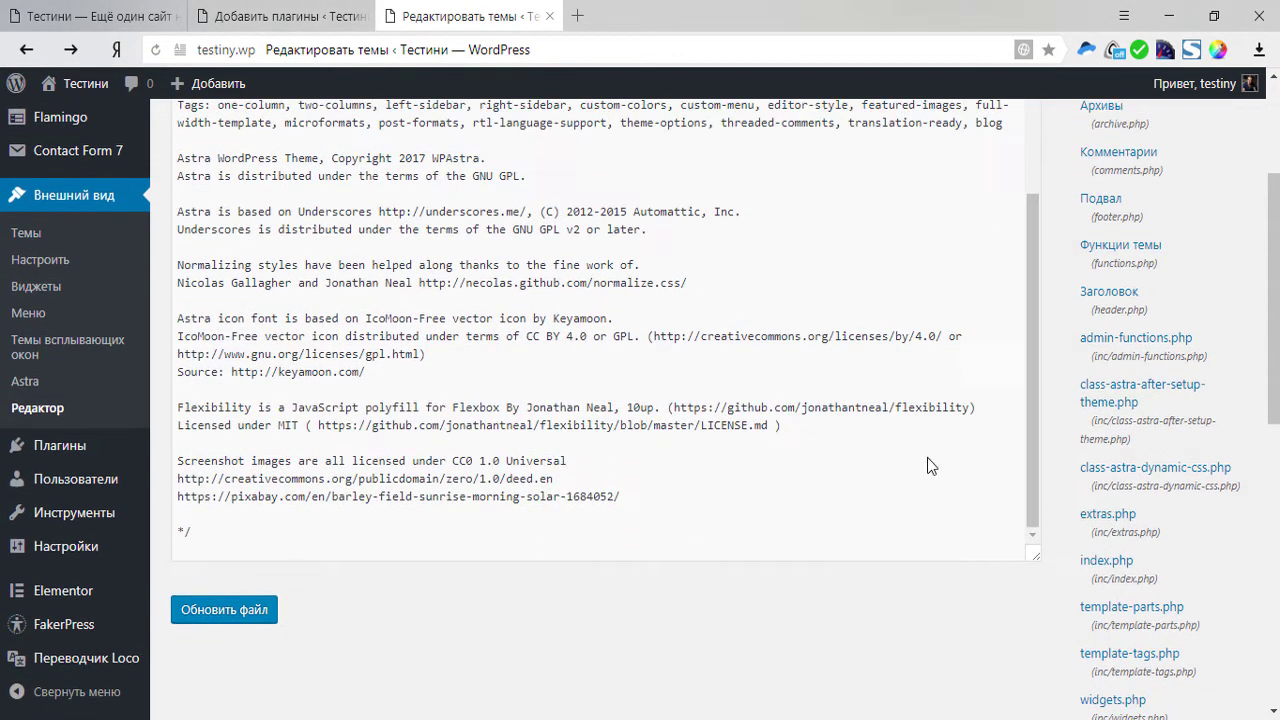
{"action": "key", "text": "F5"}
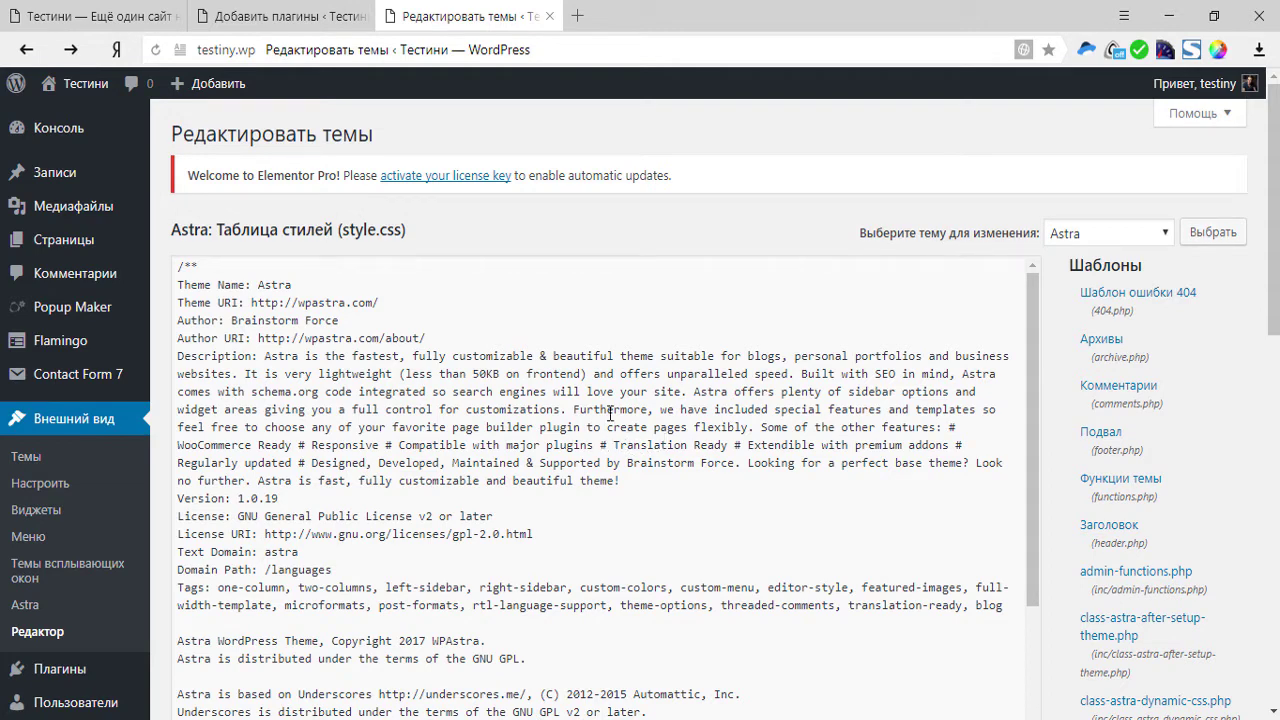
Return to the plugin page and open the Child Themes tool of Child Theme Configurator.
{"action": "key", "text": "ctrl+shift+Tab"}
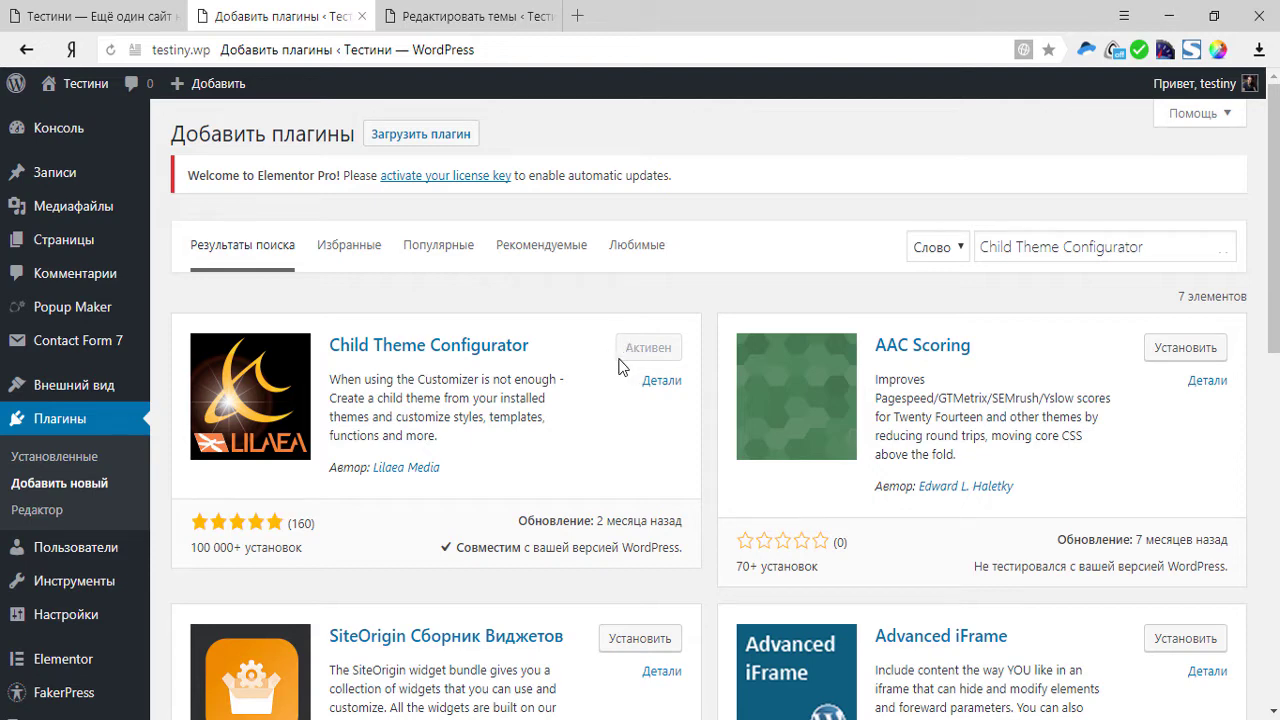
{"action": "mouse_move", "coordinate": [80, 598]}
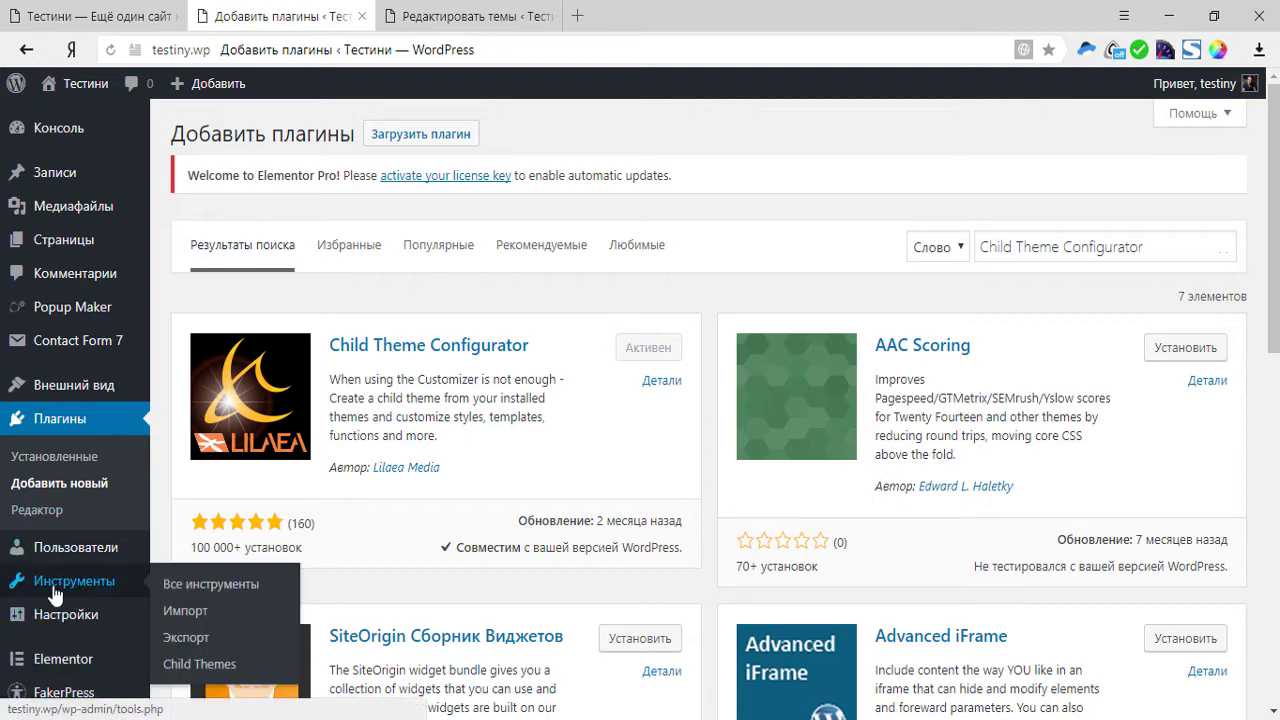
{"action": "left_click", "coordinate": [229, 665]}
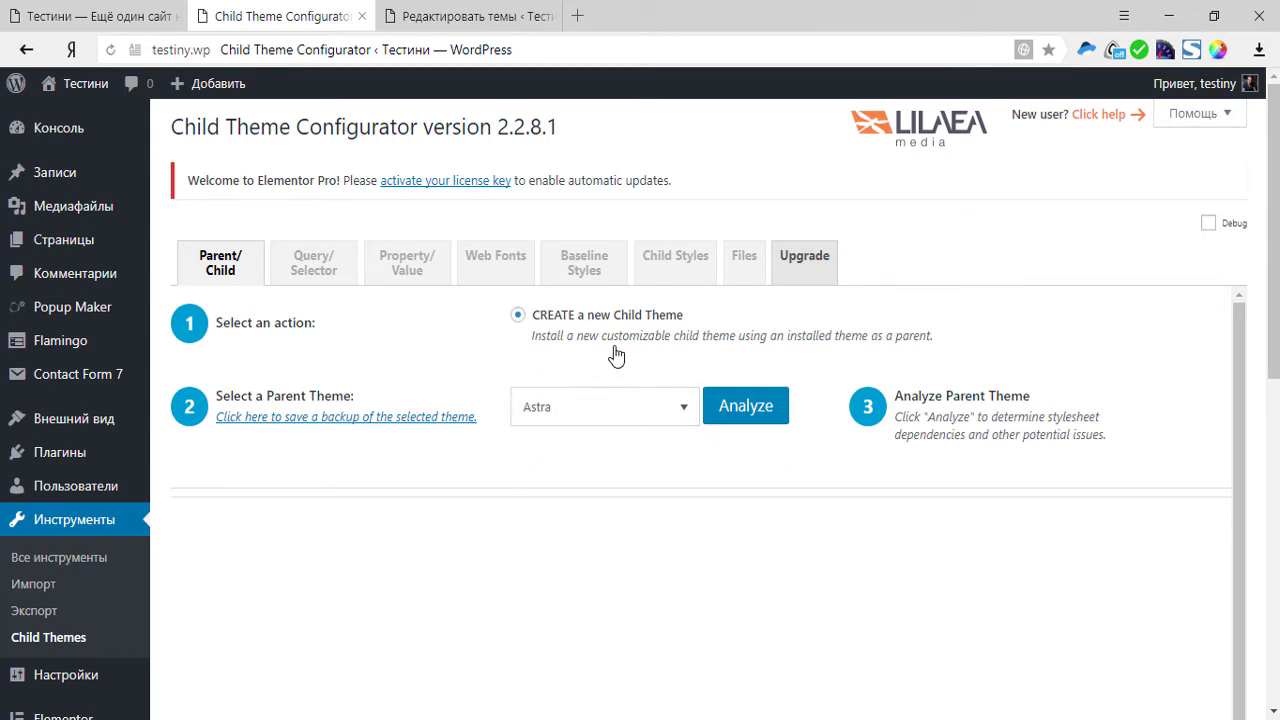
Select Astra as the parent theme for the new child theme, analyze it and read the analysis notes on style.css.
{"action": "left_click", "coordinate": [684, 407]}
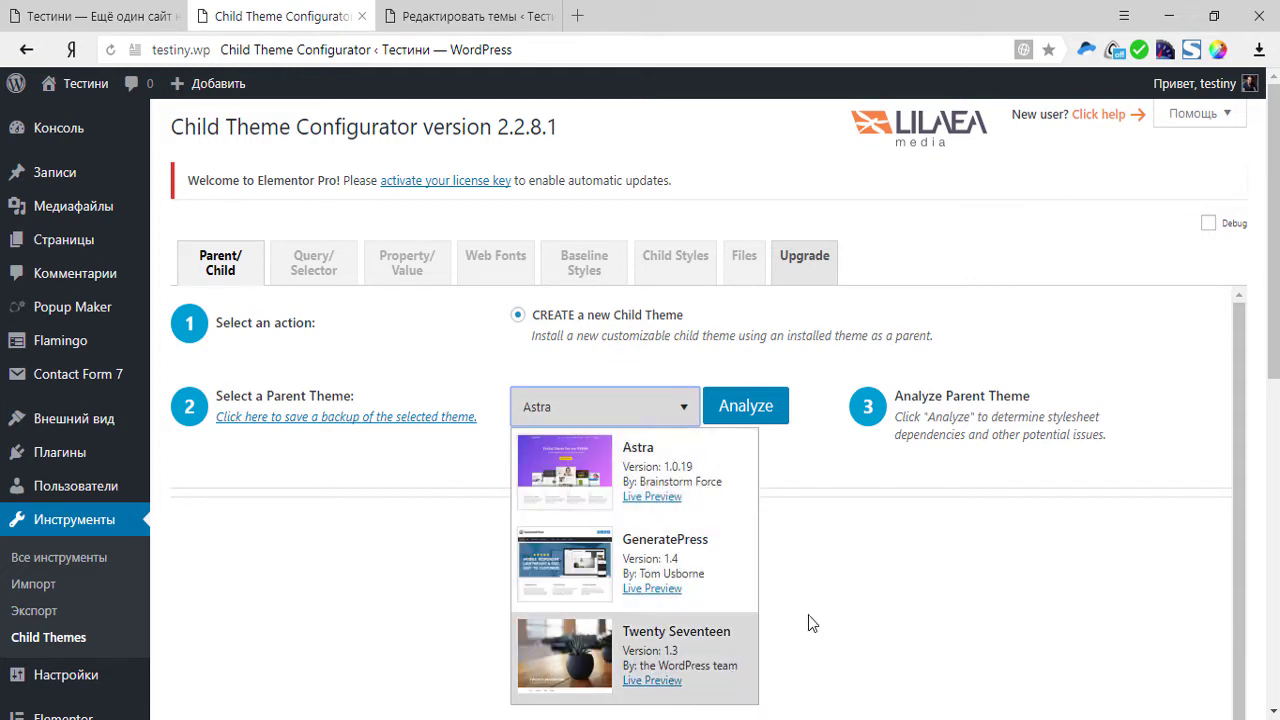
{"action": "left_click", "coordinate": [720, 483]}
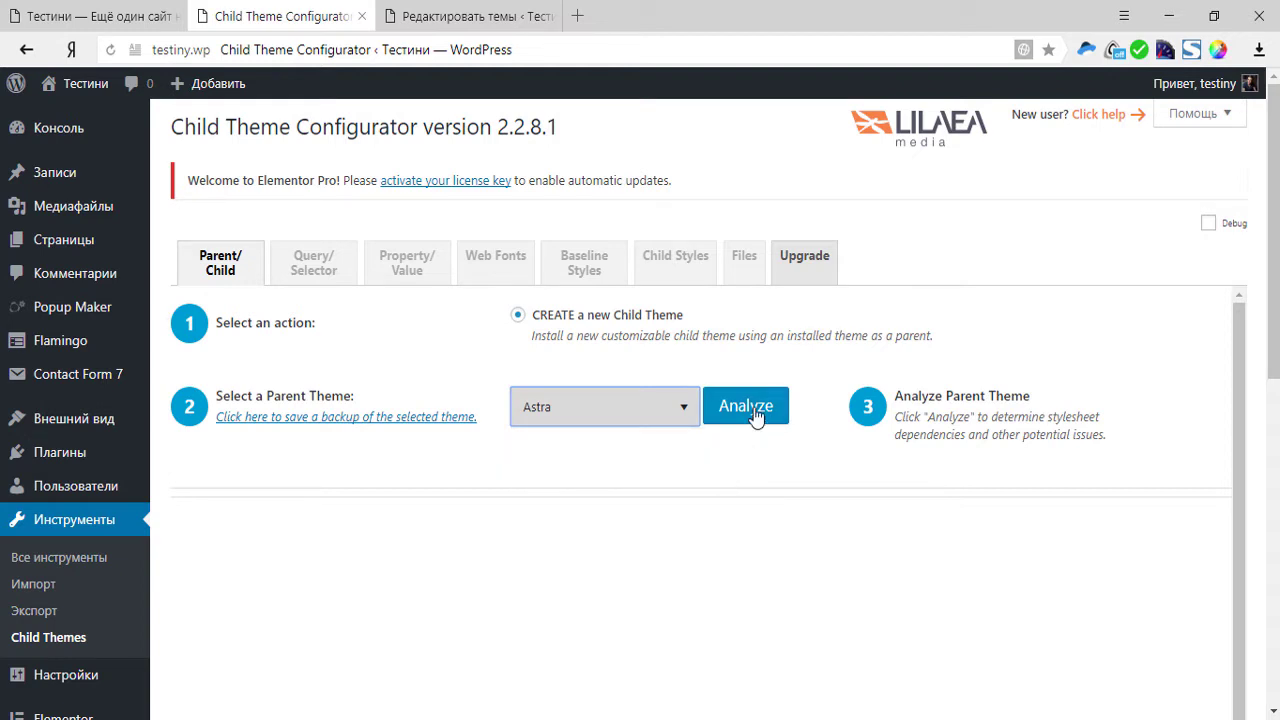
{"action": "left_click", "coordinate": [754, 412]}
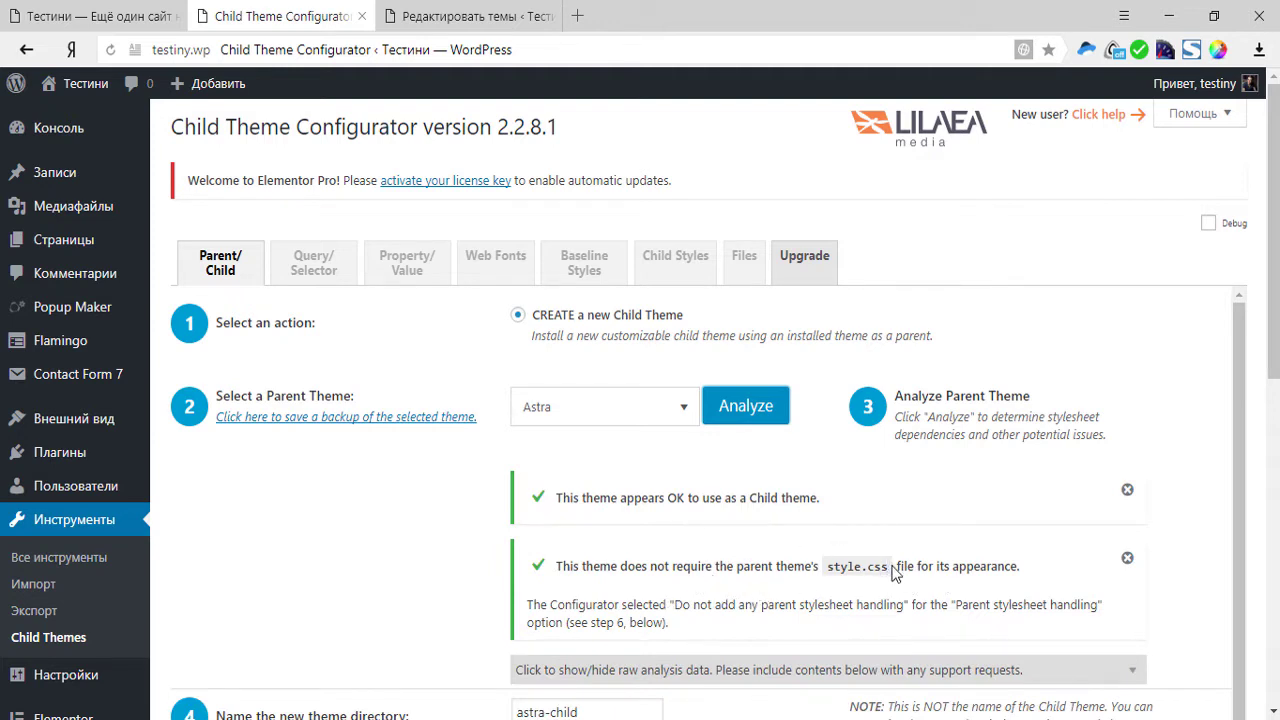
{"action": "left_click_drag", "start_coordinate": [889, 566], "coordinate": [828, 566]}
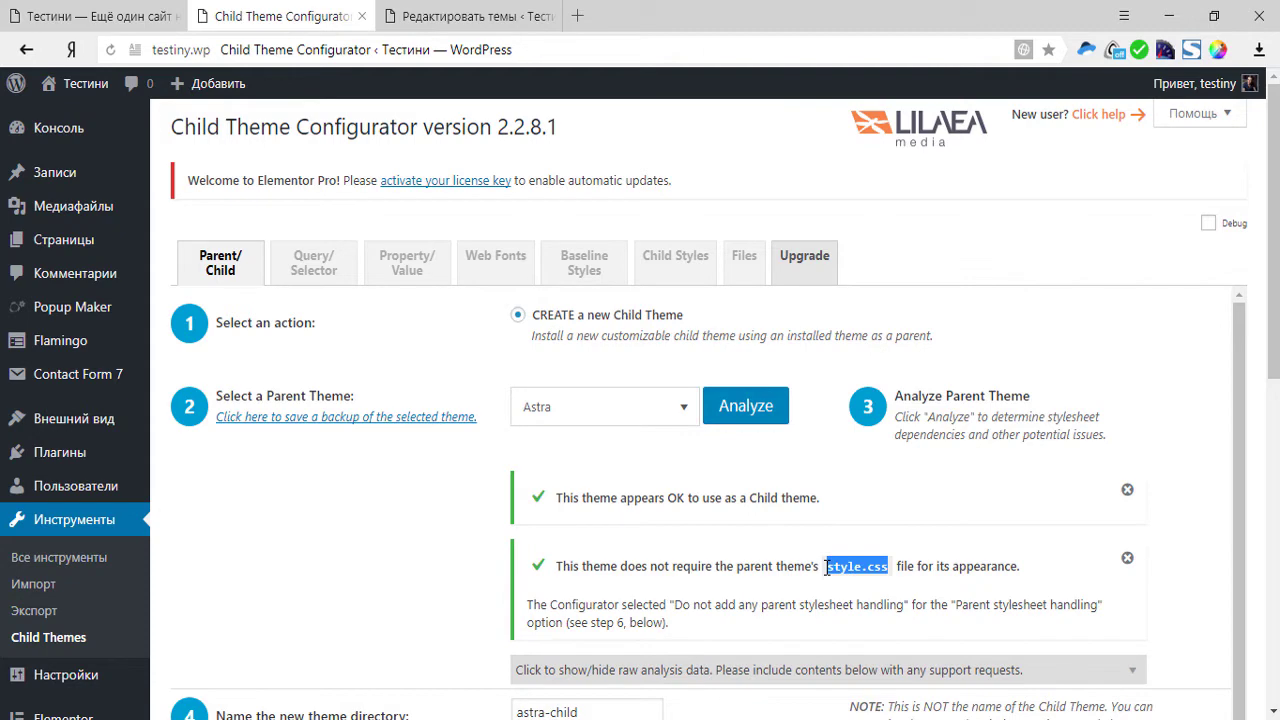
{"action": "left_click", "coordinate": [898, 598]}
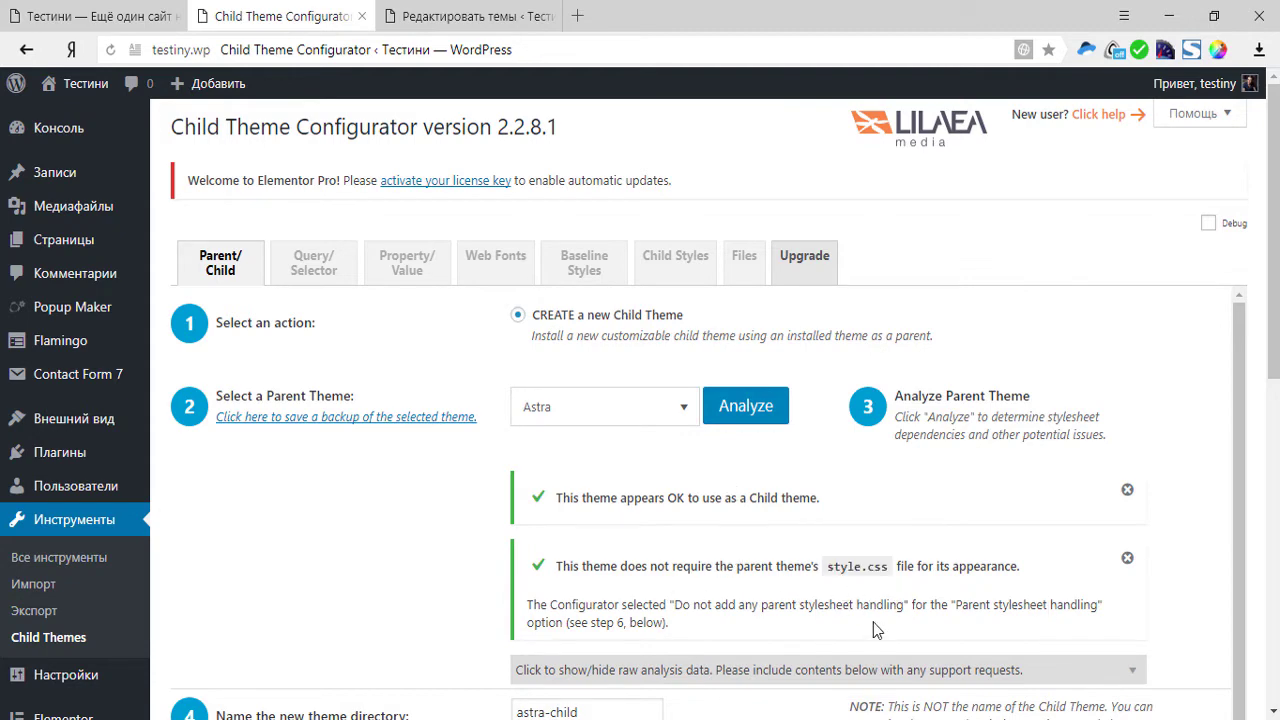
Name the new child theme's directory testiny.
{"action": "scroll", "coordinate": [825, 604], "scroll_direction": "down", "scroll_amount": 2}
{"action": "scroll", "coordinate": [748, 557], "scroll_direction": "down", "scroll_amount": 1}
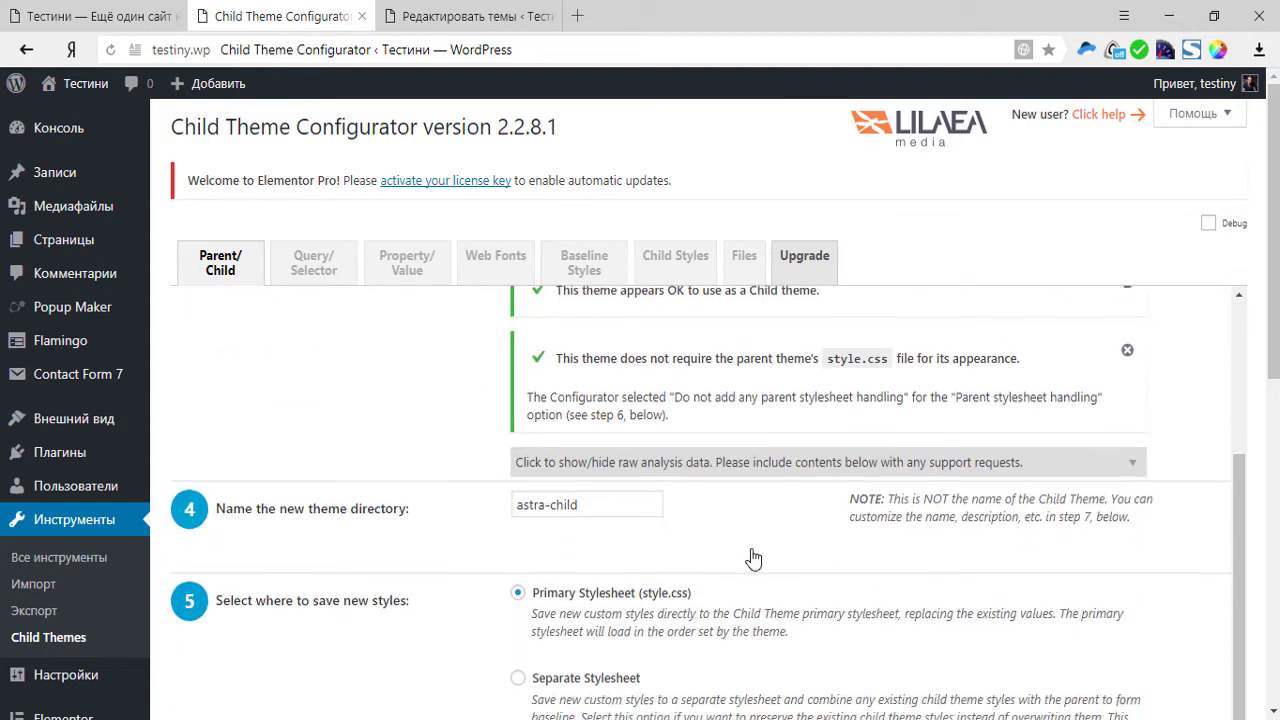
{"action": "left_click", "coordinate": [660, 424]}
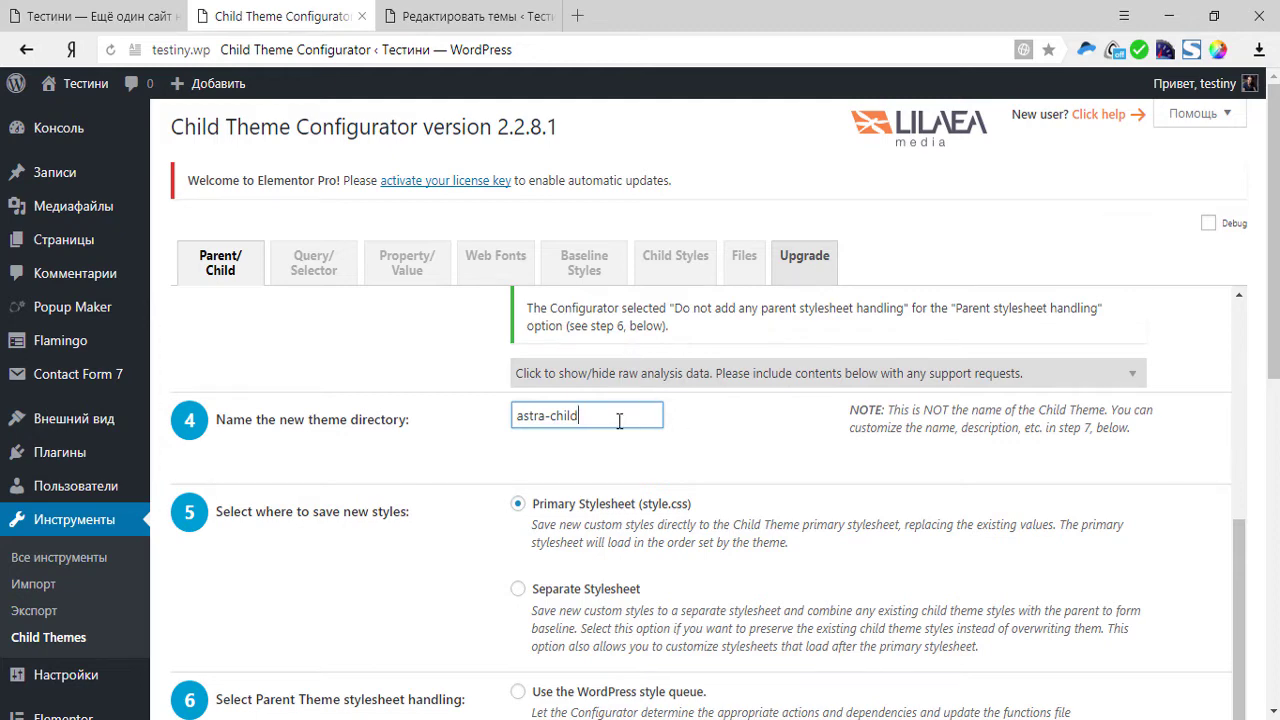
{"action": "left_click_drag", "start_coordinate": [606, 417], "coordinate": [496, 417]}
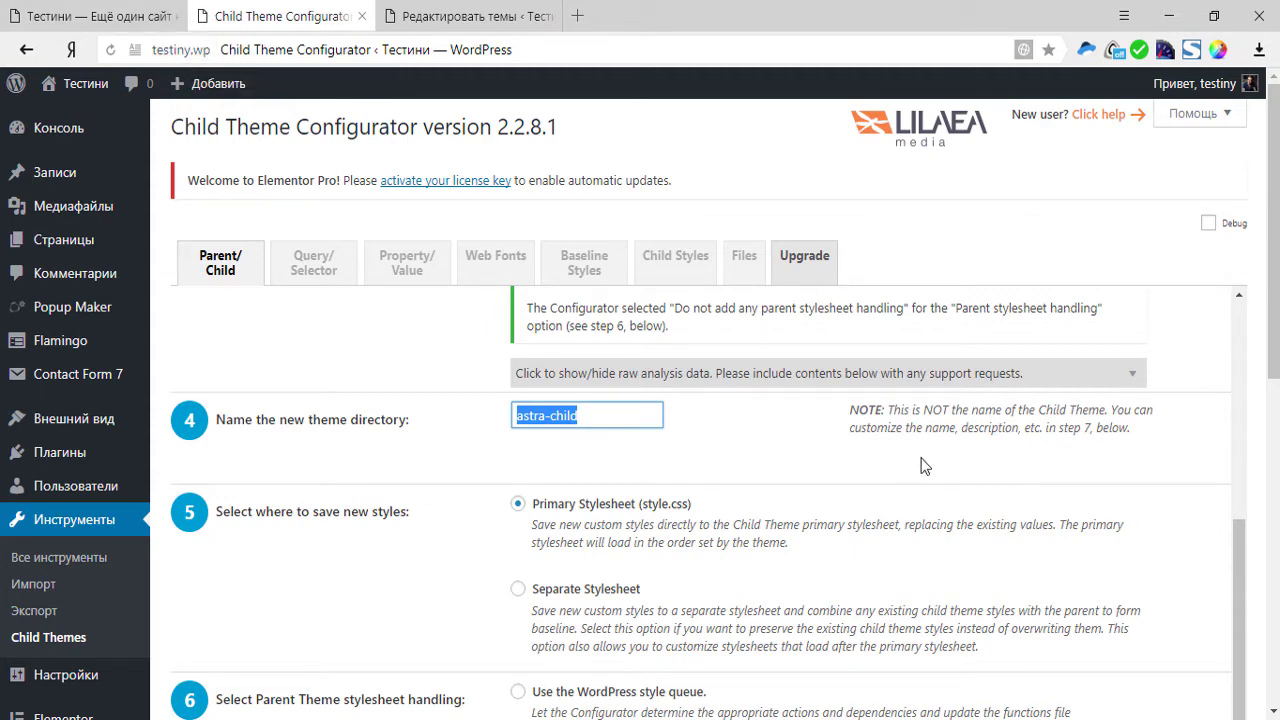
{"action": "type", "text": "testiny"}
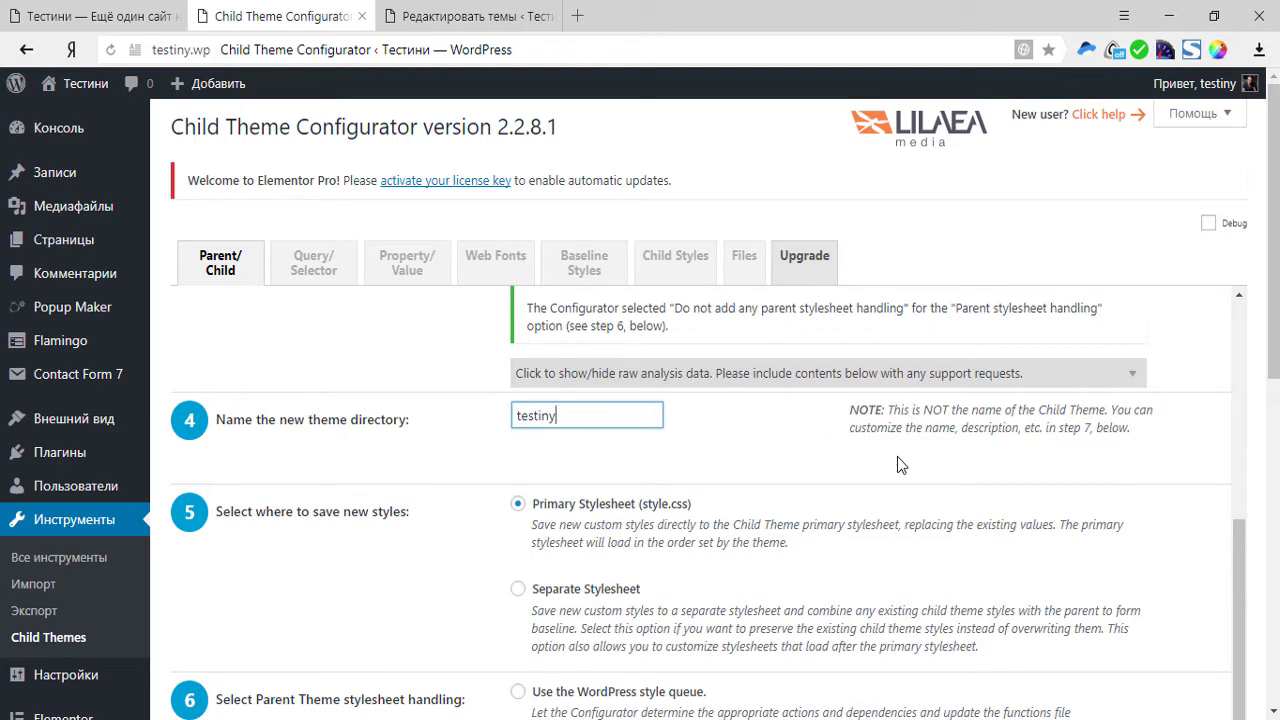
Review the stylesheet saving and parent stylesheet handling options, and expand the child theme attributes.
{"action": "scroll", "coordinate": [226, 362], "scroll_direction": "down", "scroll_amount": 2}
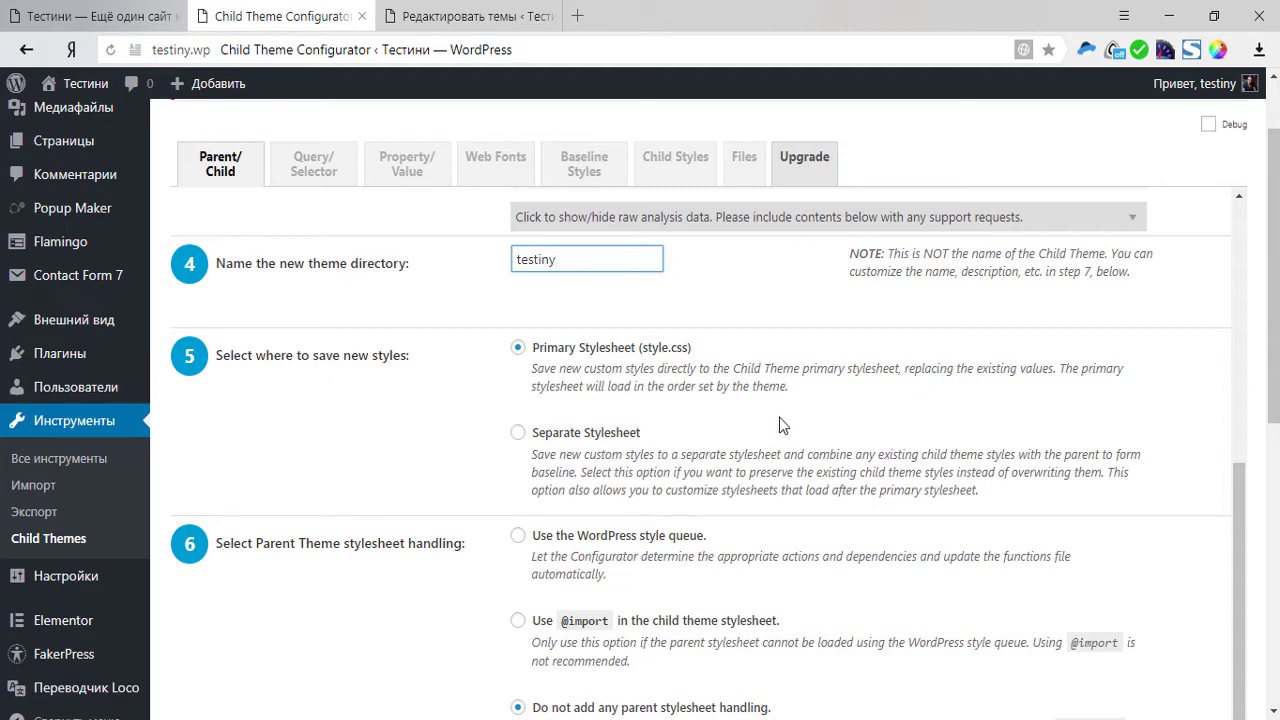
{"action": "scroll", "coordinate": [477, 455], "scroll_direction": "down", "scroll_amount": 1}
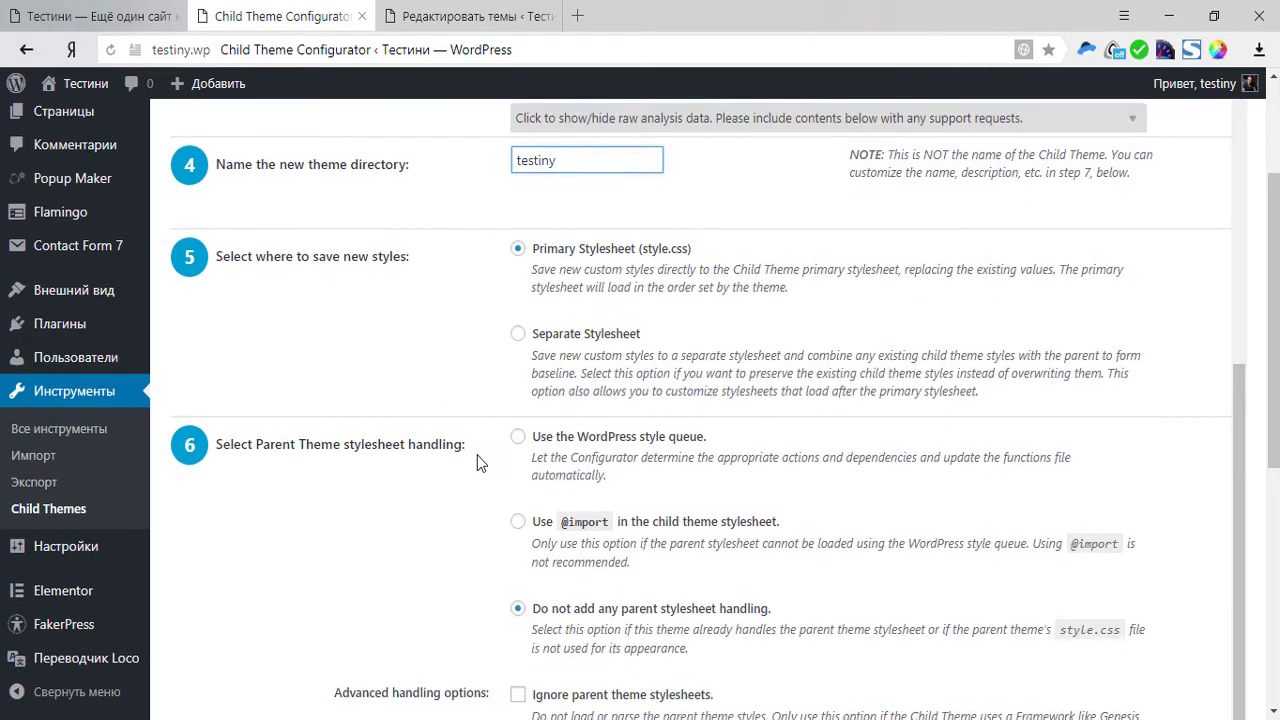
{"action": "scroll", "coordinate": [425, 374], "scroll_direction": "down", "scroll_amount": 2}
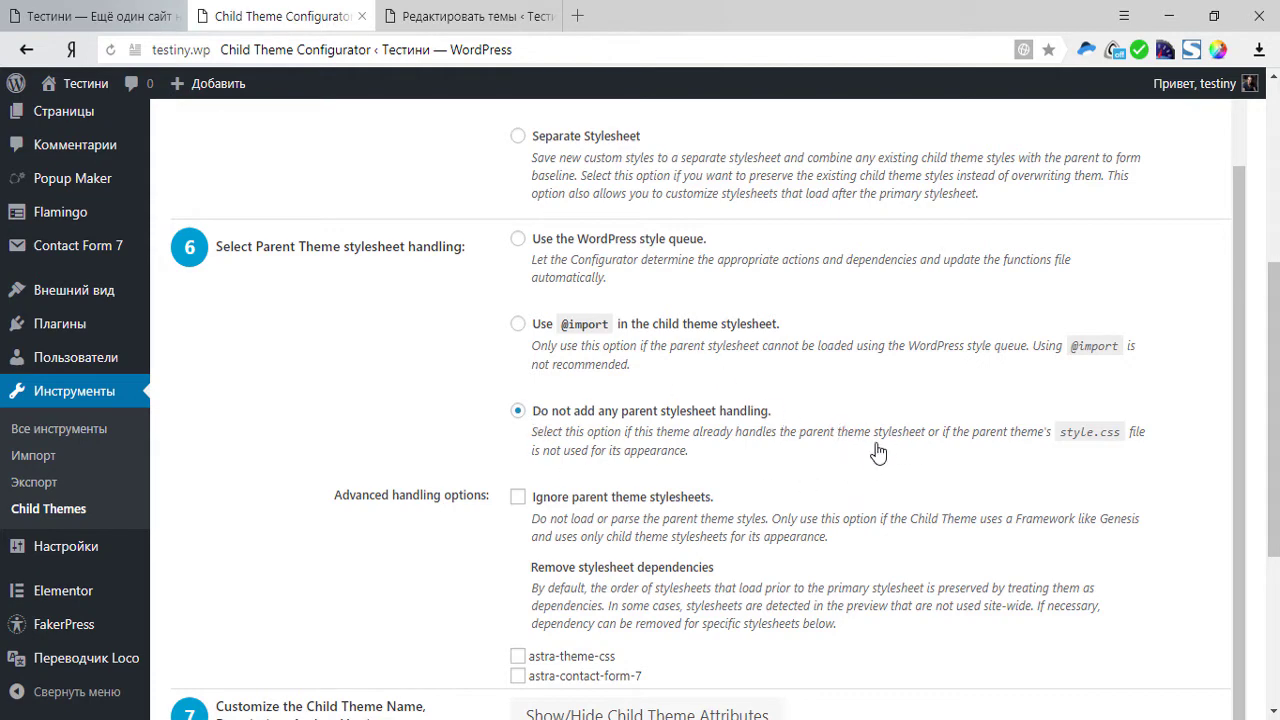
{"action": "scroll", "coordinate": [452, 297], "scroll_direction": "down", "scroll_amount": 2}
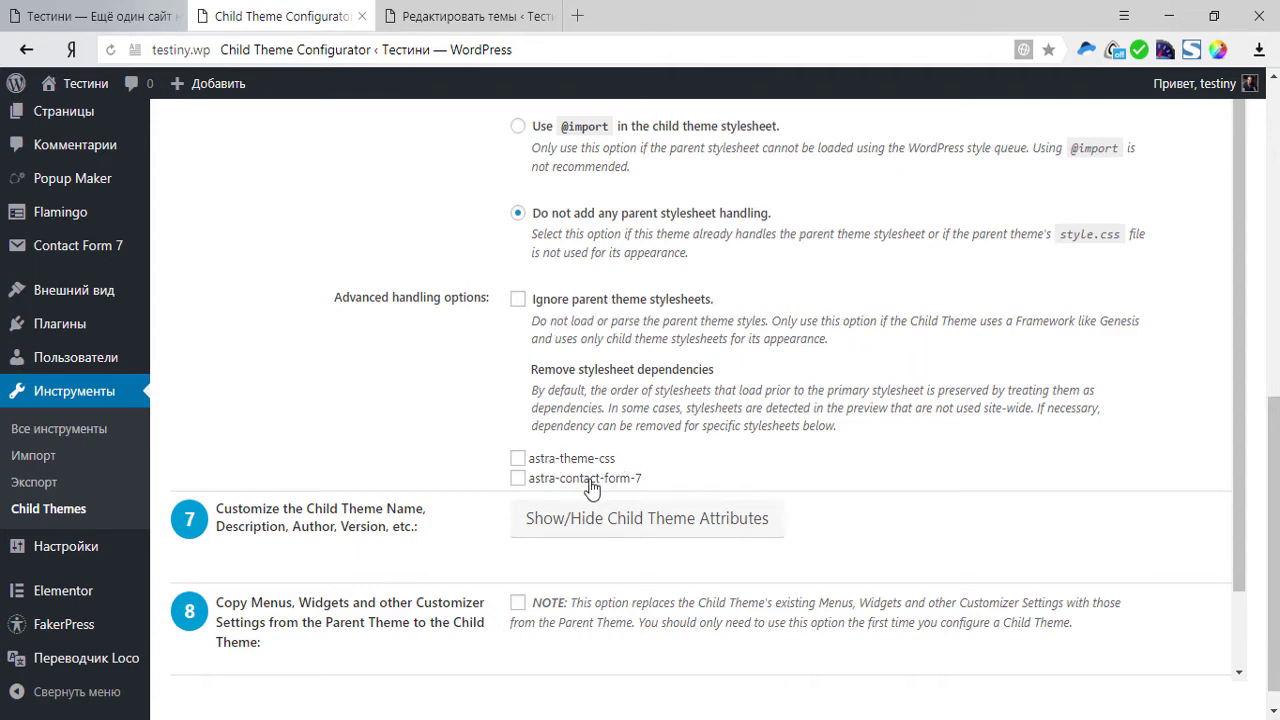
{"action": "scroll", "coordinate": [990, 458], "scroll_direction": "down", "scroll_amount": 3}
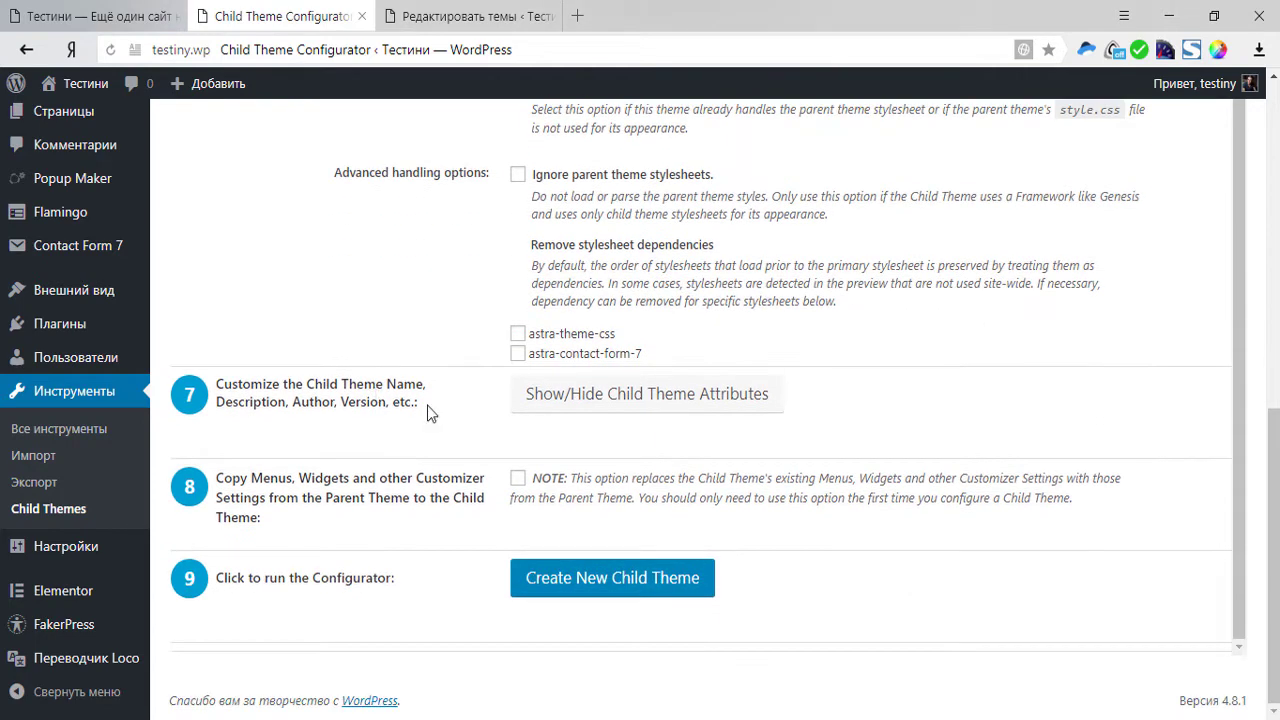
{"action": "left_click", "coordinate": [570, 404]}
{"action": "scroll", "coordinate": [880, 415], "scroll_direction": "down", "scroll_amount": 2}
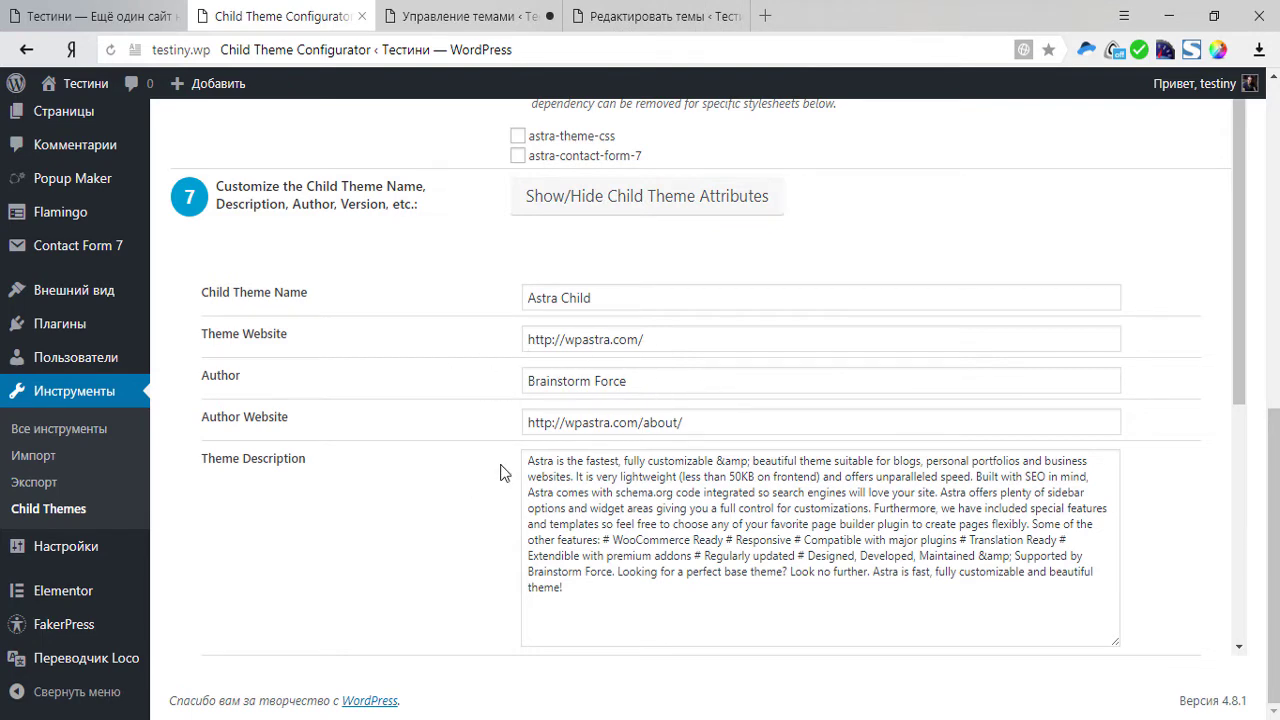
Open the GeneratePress theme's details on the Themes page and read its author and description.
{"action": "left_click", "coordinate": [463, 18]}
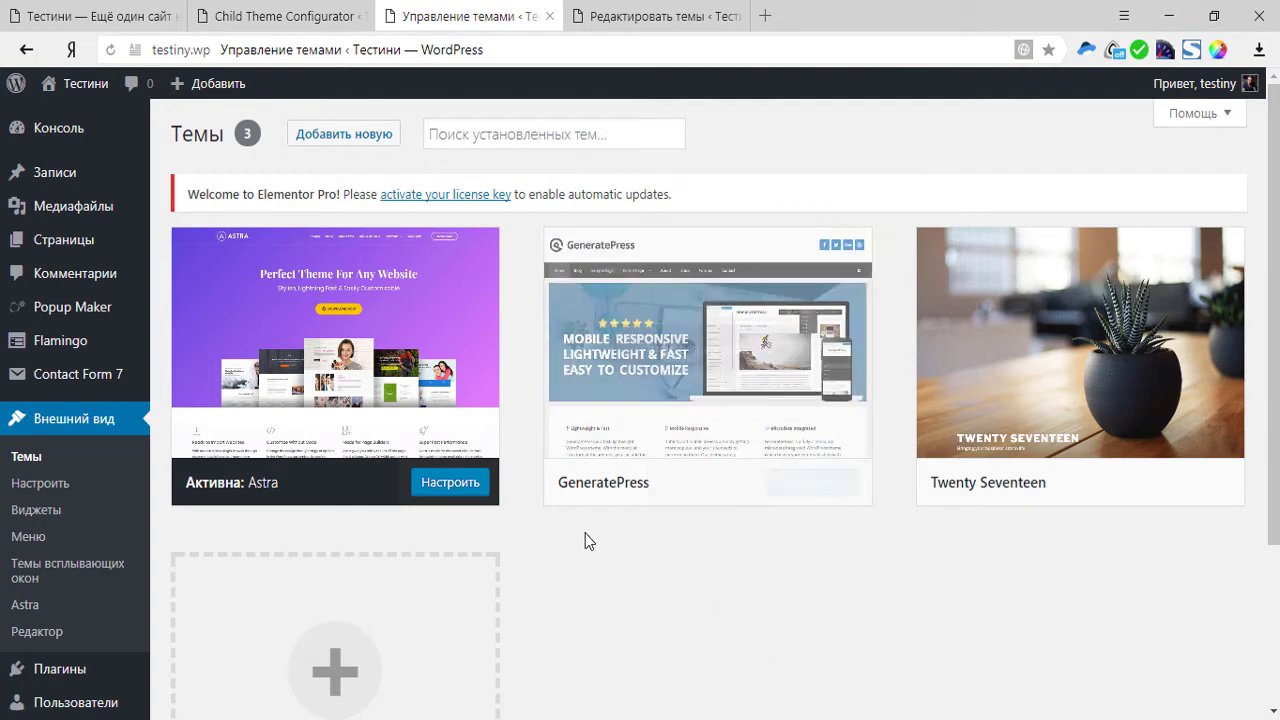
{"action": "mouse_move", "coordinate": [577, 424]}
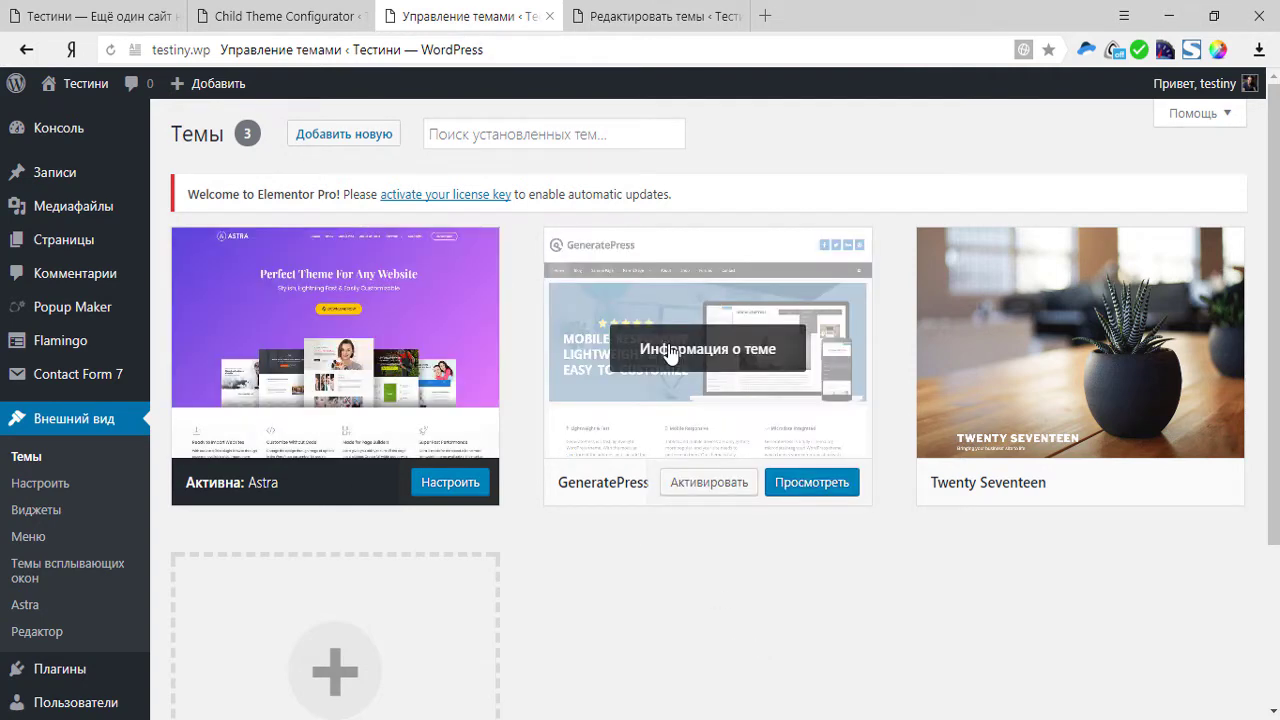
{"action": "left_click", "coordinate": [670, 352]}
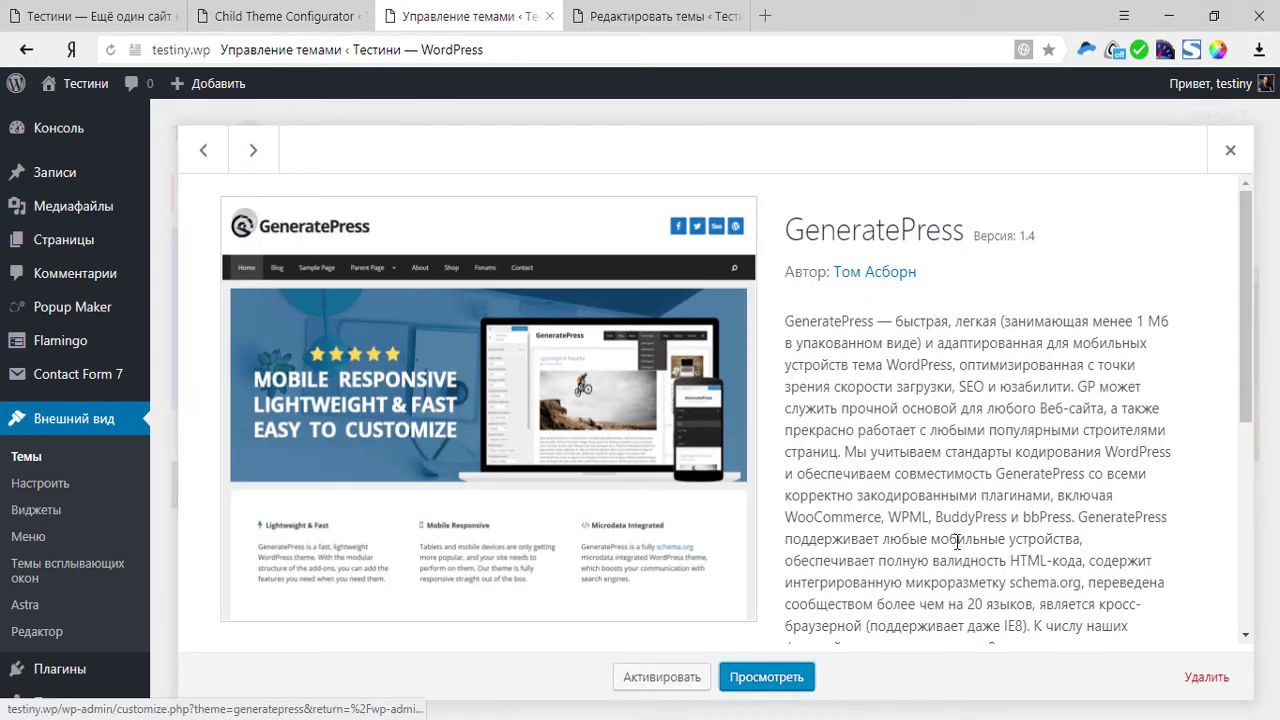
{"action": "scroll", "coordinate": [1003, 507], "scroll_direction": "down", "scroll_amount": 2}
{"action": "scroll", "coordinate": [1003, 507], "scroll_direction": "down", "scroll_amount": 3}
Return to Child Theme Configurator and collapse the child theme attributes.
{"action": "key", "text": "ctrl+shift+Tab"}
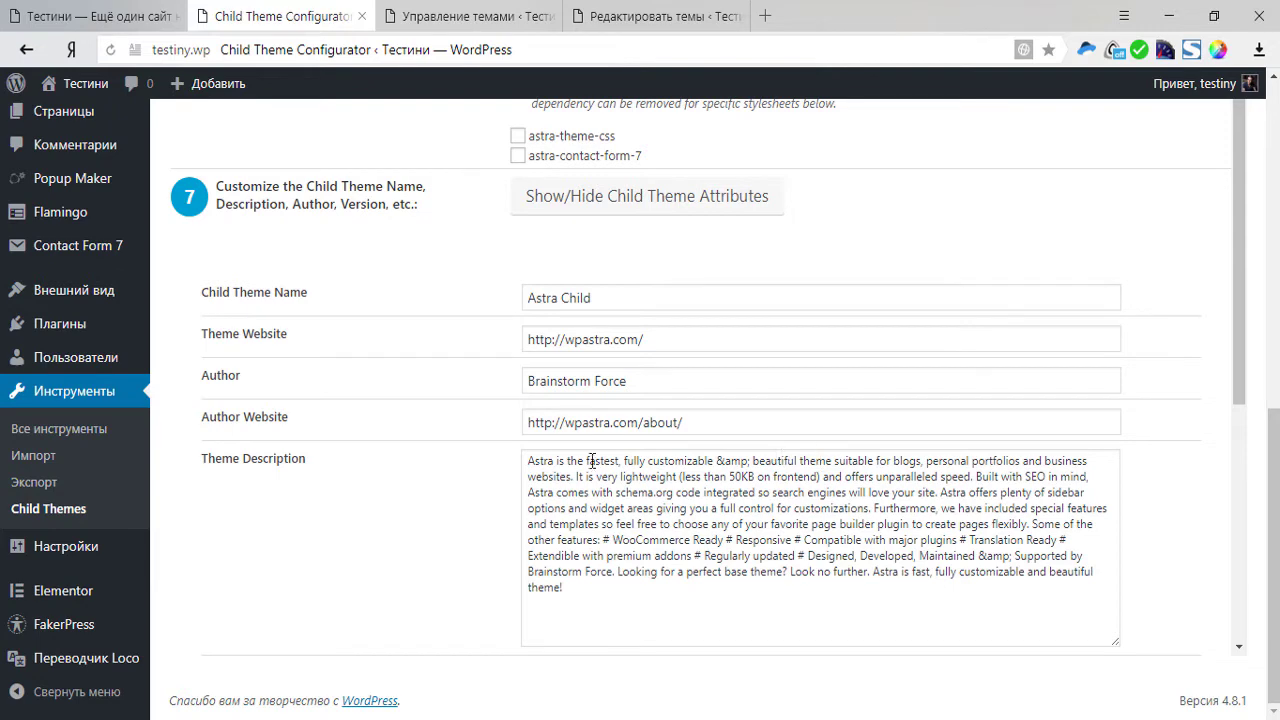
{"action": "scroll", "coordinate": [451, 477], "scroll_direction": "down", "scroll_amount": 5}
{"action": "key", "text": "Return"}
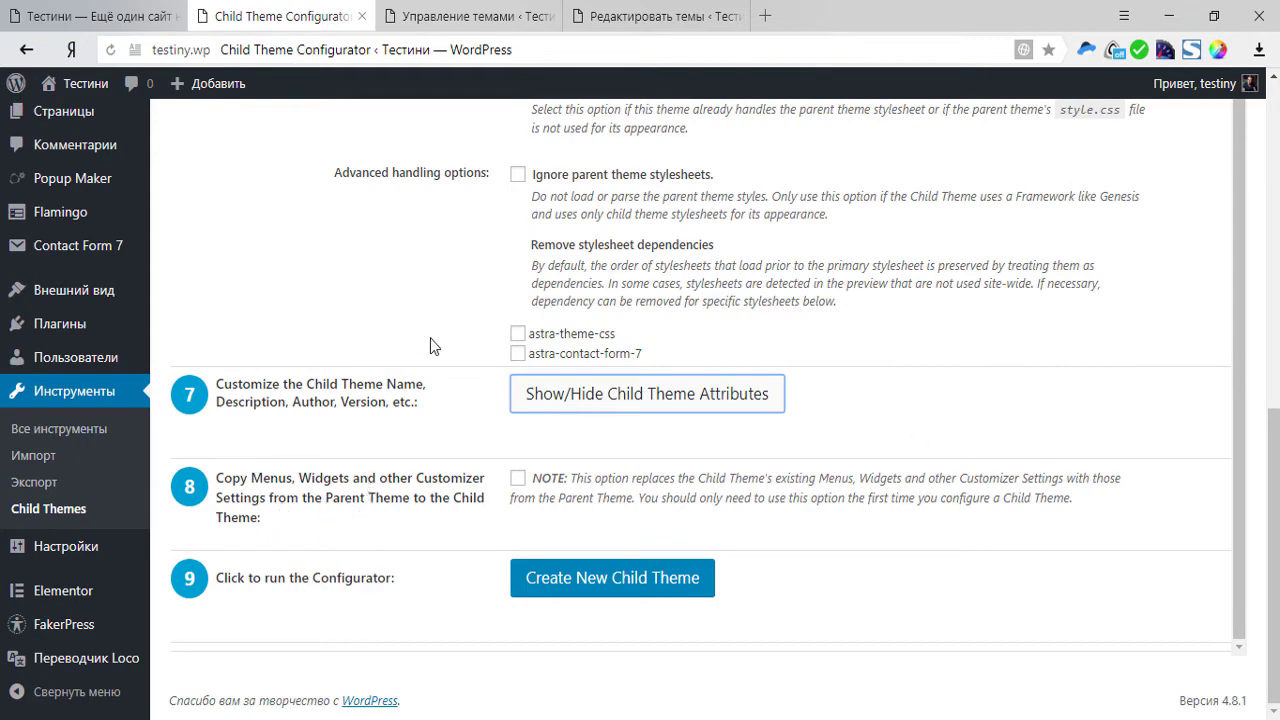
Examine the site's front page, checking its header menu and sidebar widgets.
{"action": "scroll", "coordinate": [442, 332], "scroll_direction": "up", "scroll_amount": 10}
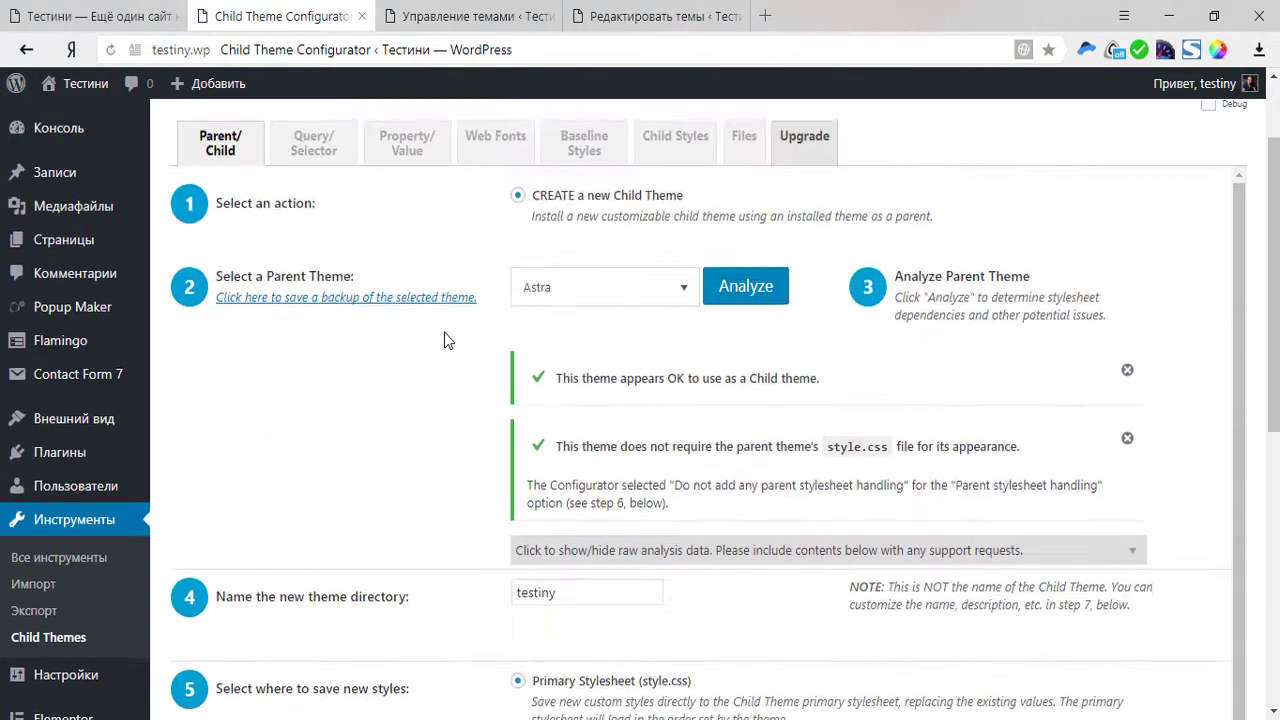
{"action": "key", "text": "ctrl+shift+Tab"}
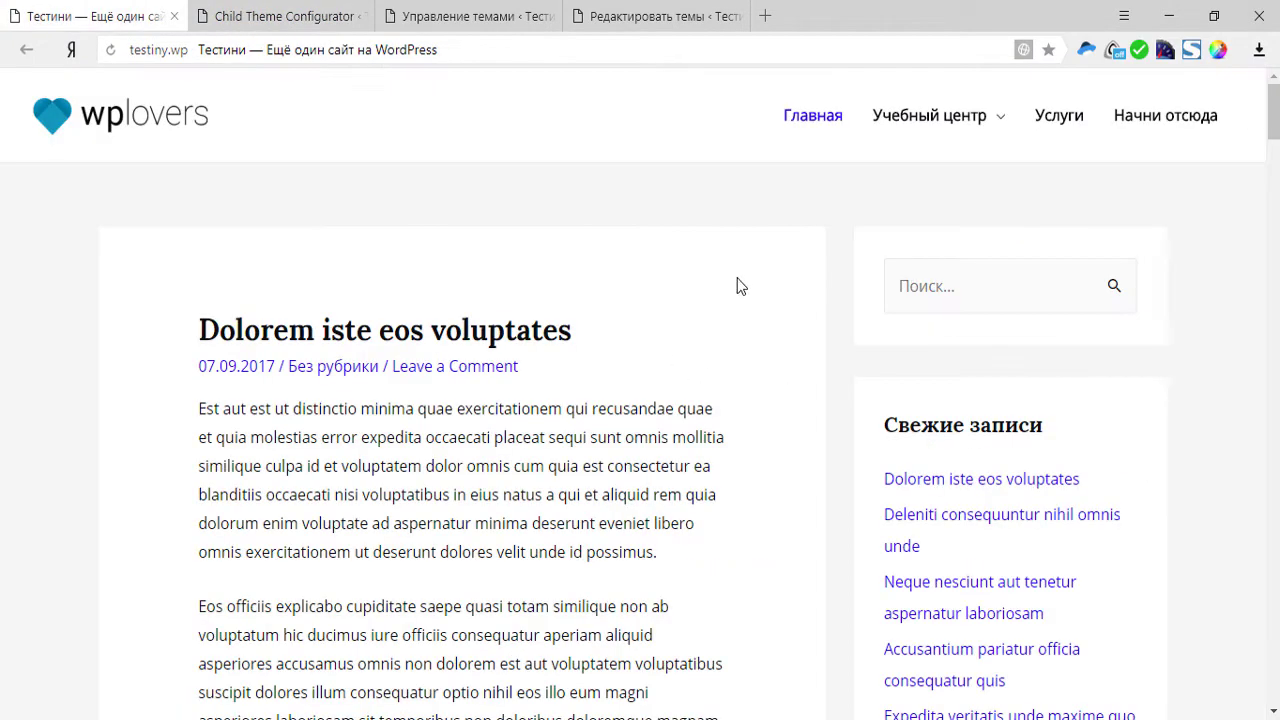
{"action": "scroll", "coordinate": [937, 334], "scroll_direction": "down", "scroll_amount": 2}
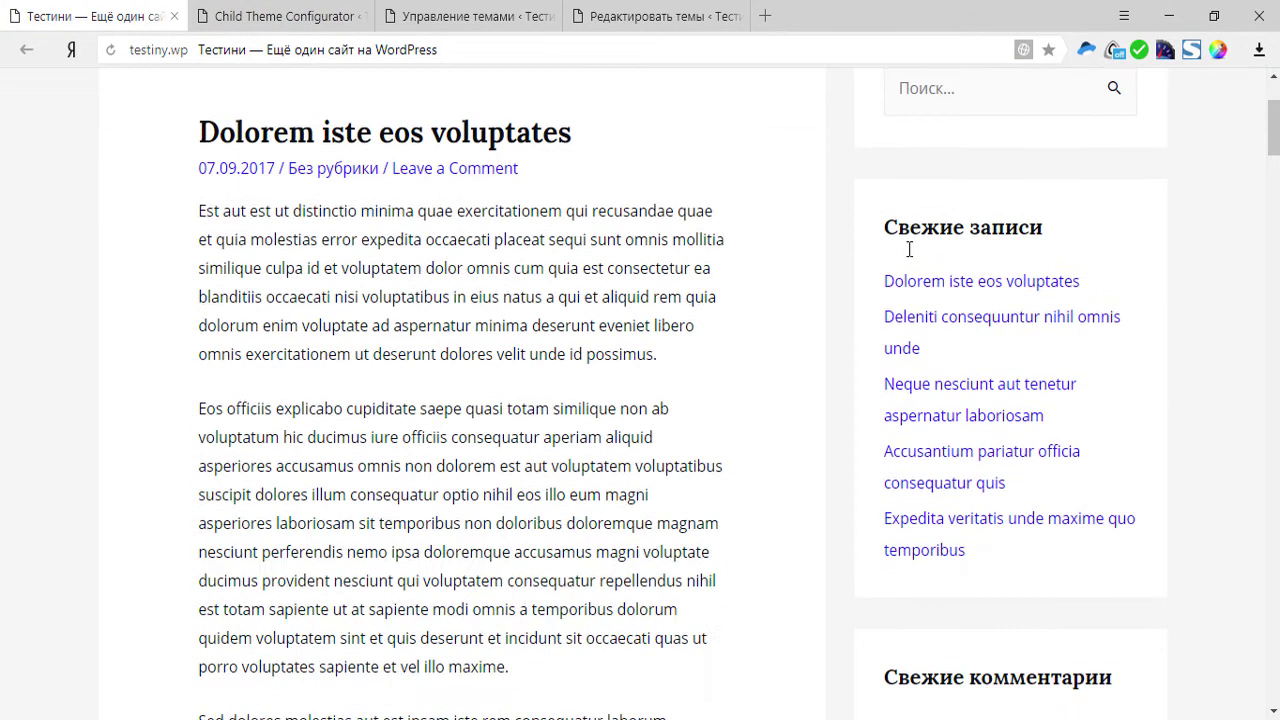
{"action": "scroll", "coordinate": [1085, 527], "scroll_direction": "down", "scroll_amount": 5}
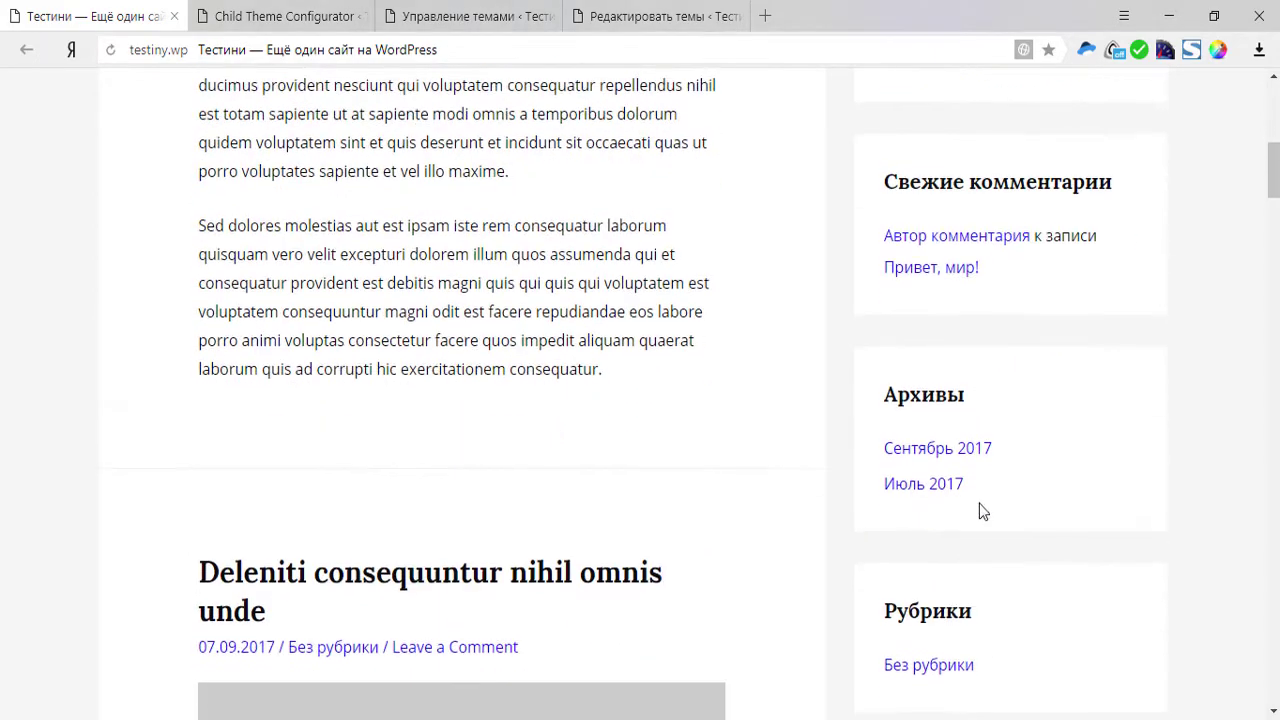
{"action": "scroll", "coordinate": [979, 503], "scroll_direction": "up", "scroll_amount": 2}
{"action": "scroll", "coordinate": [813, 443], "scroll_direction": "up", "scroll_amount": 6}
Enable copying menus, widgets and Customizer settings from the parent theme, and create the new child theme.
{"action": "left_click", "coordinate": [313, 12]}
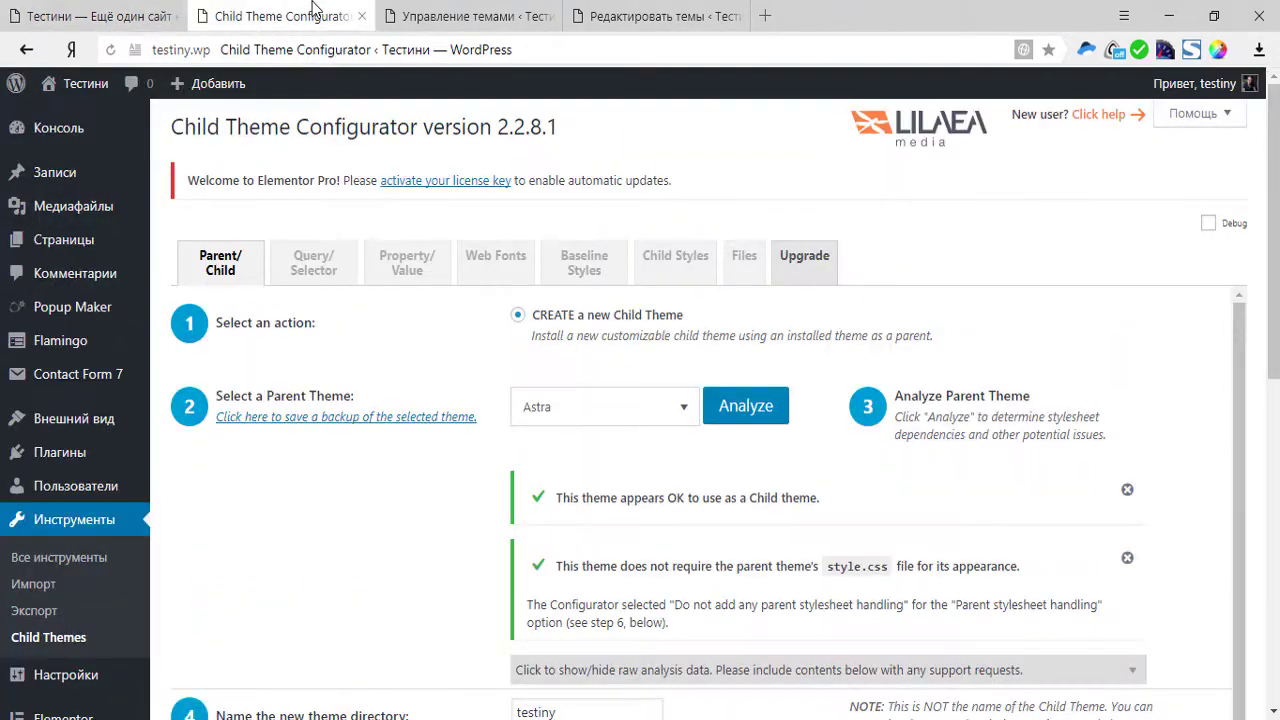
{"action": "scroll", "coordinate": [630, 422], "scroll_direction": "down", "scroll_amount": 10}
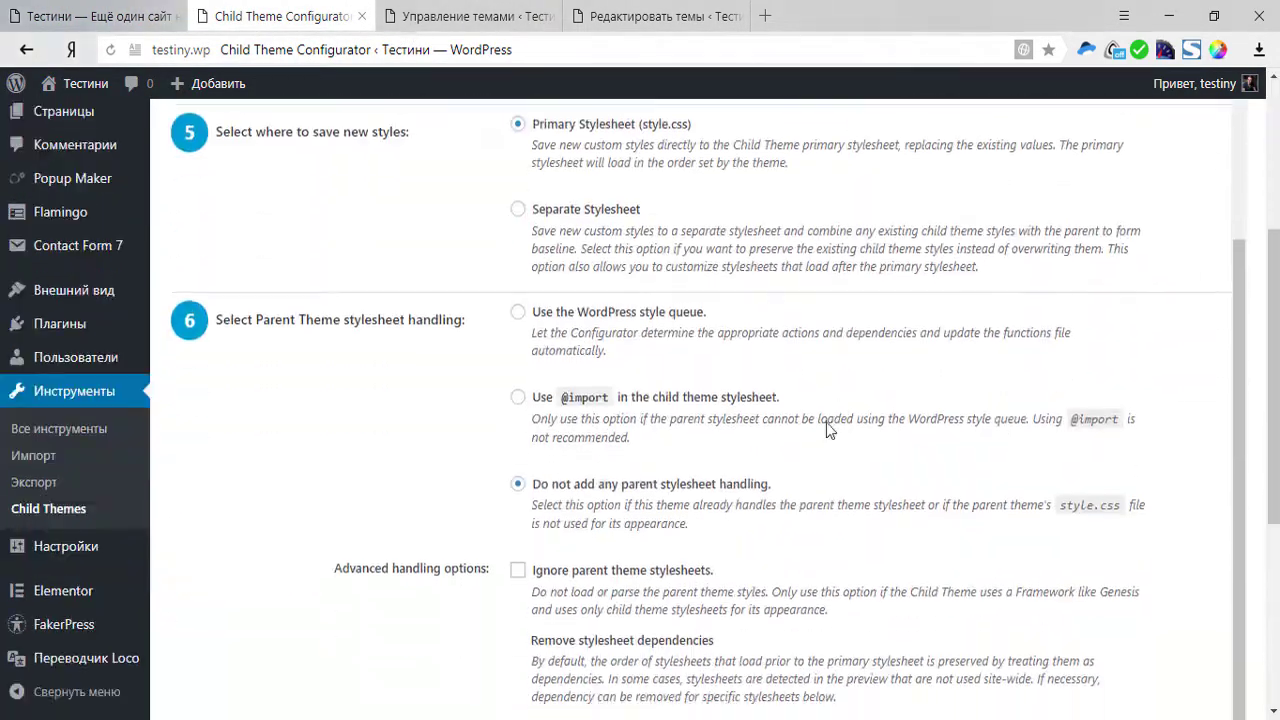
{"action": "scroll", "coordinate": [630, 422], "scroll_direction": "down", "scroll_amount": 1}
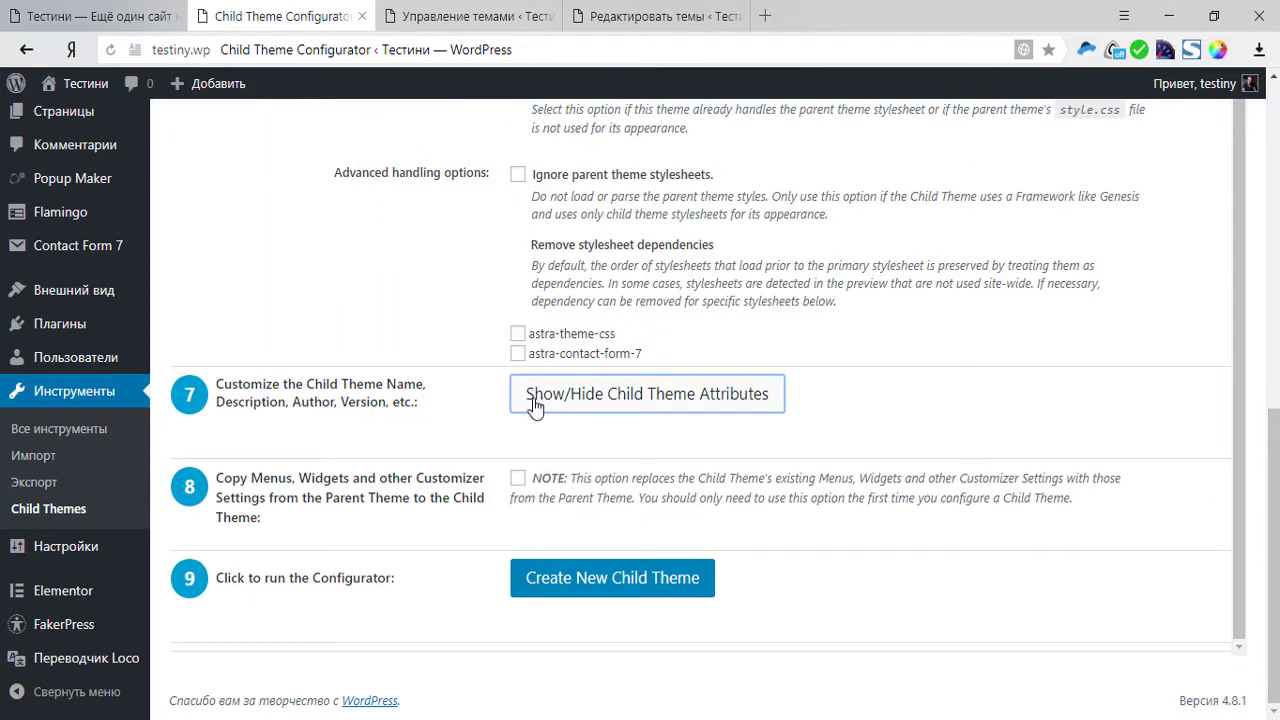
{"action": "left_click", "coordinate": [519, 481]}
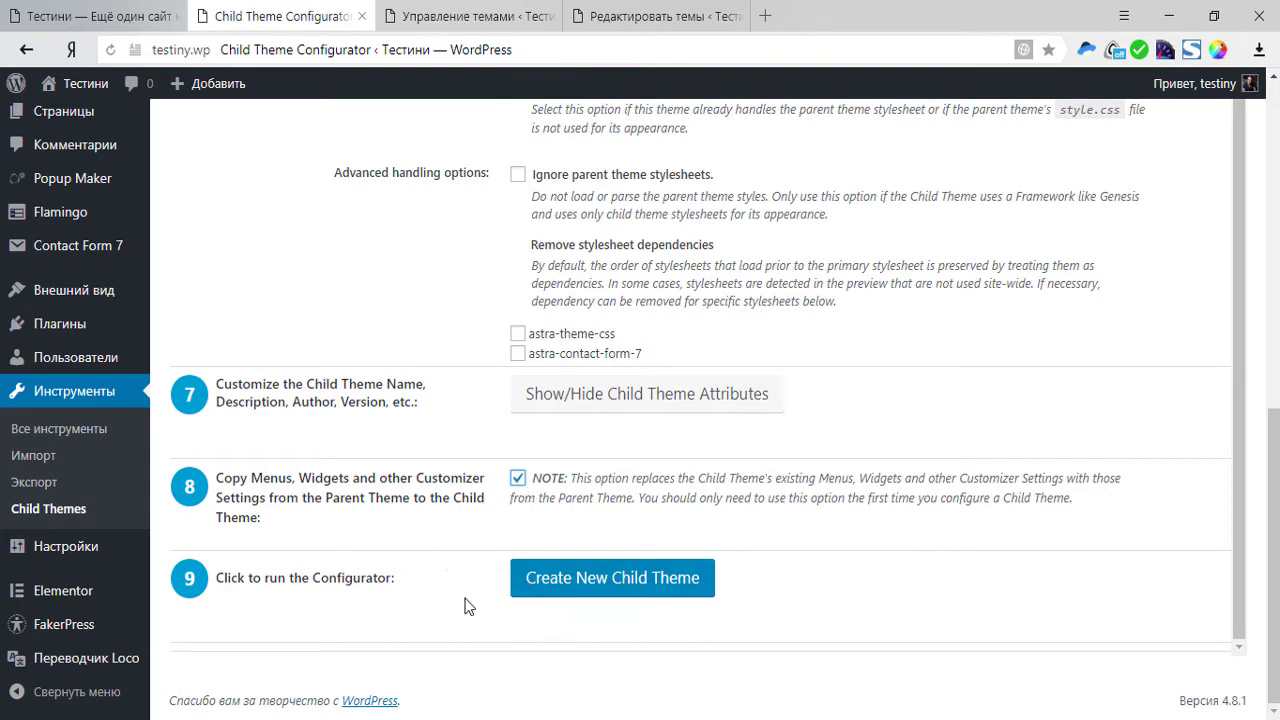
{"action": "left_click", "coordinate": [617, 582]}
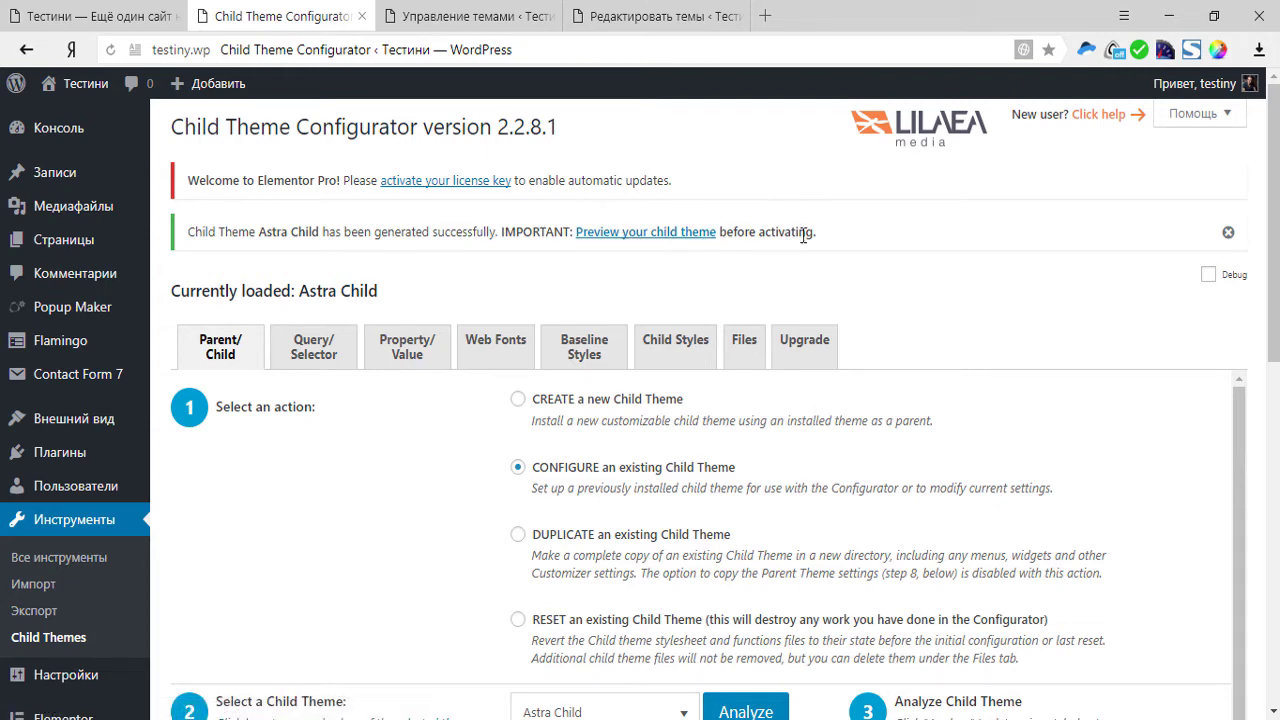
Preview the generated child theme in the Customizer and close the preview without activating it.
{"action": "left_click", "coordinate": [613, 232]}
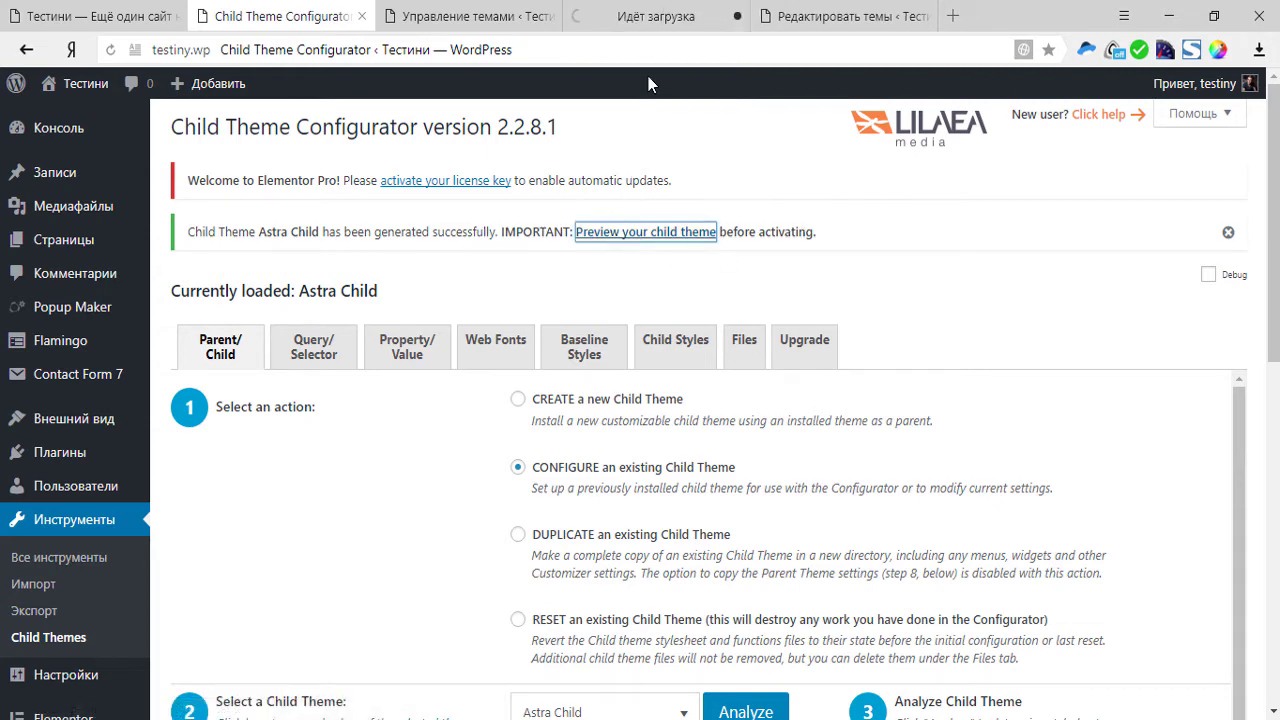
{"action": "left_click", "coordinate": [648, 16]}
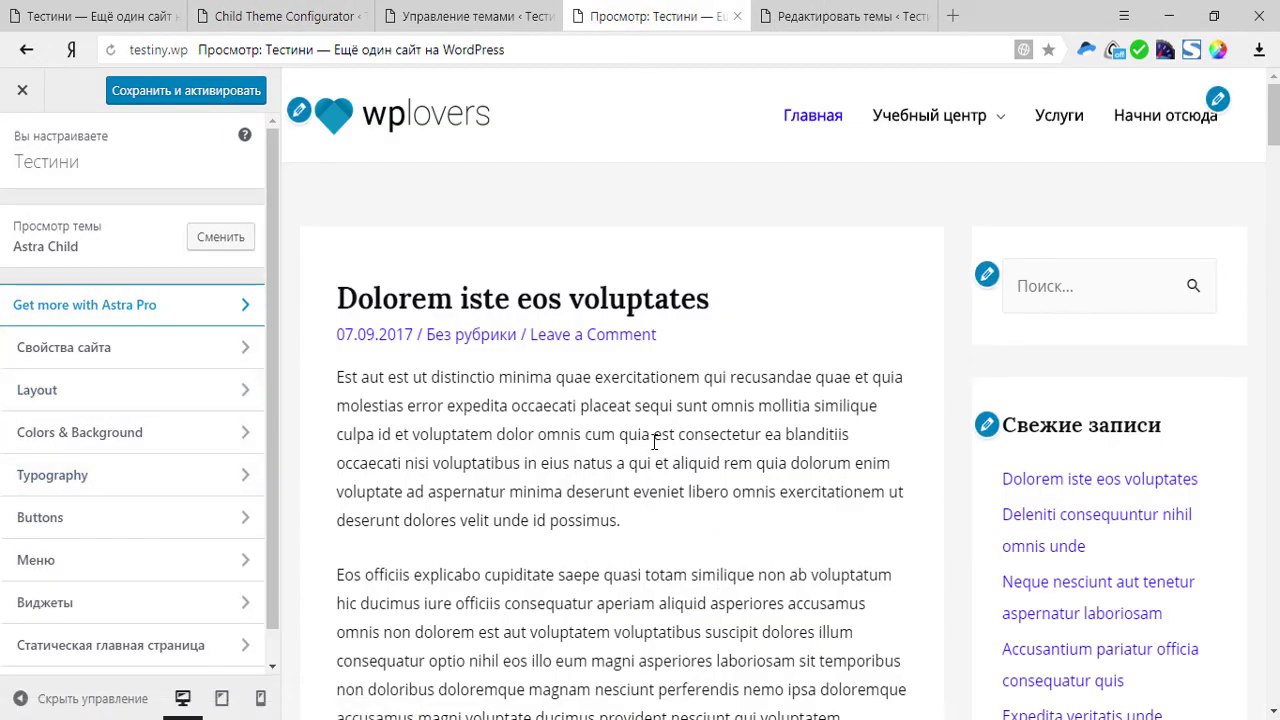
{"action": "middle_click", "coordinate": [628, 18]}
{"action": "left_click", "coordinate": [777, 220]}
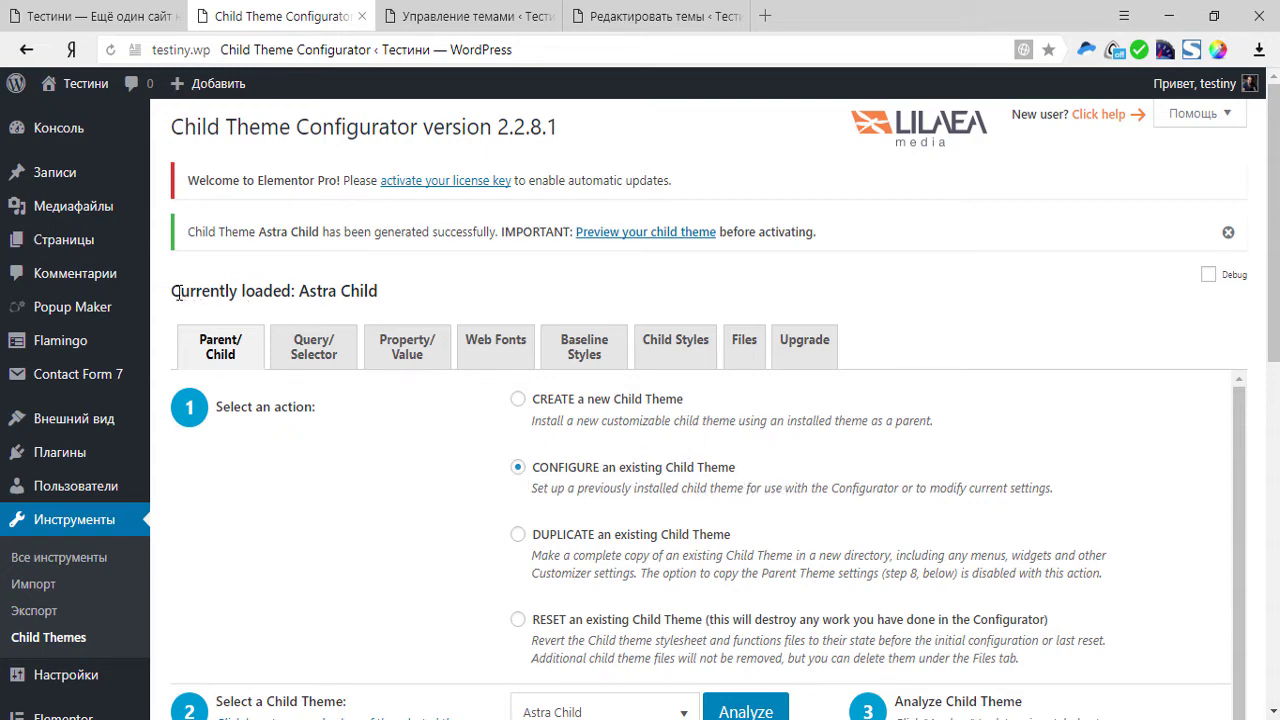
Review the Astra Child configuration, collapse its theme attributes, and run the configurator on the existing child theme.
{"action": "left_click_drag", "start_coordinate": [178, 292], "coordinate": [212, 296]}
{"action": "left_click", "coordinate": [410, 300]}
{"action": "left_click", "coordinate": [544, 300]}
{"action": "scroll", "coordinate": [447, 609], "scroll_direction": "down", "scroll_amount": 1}
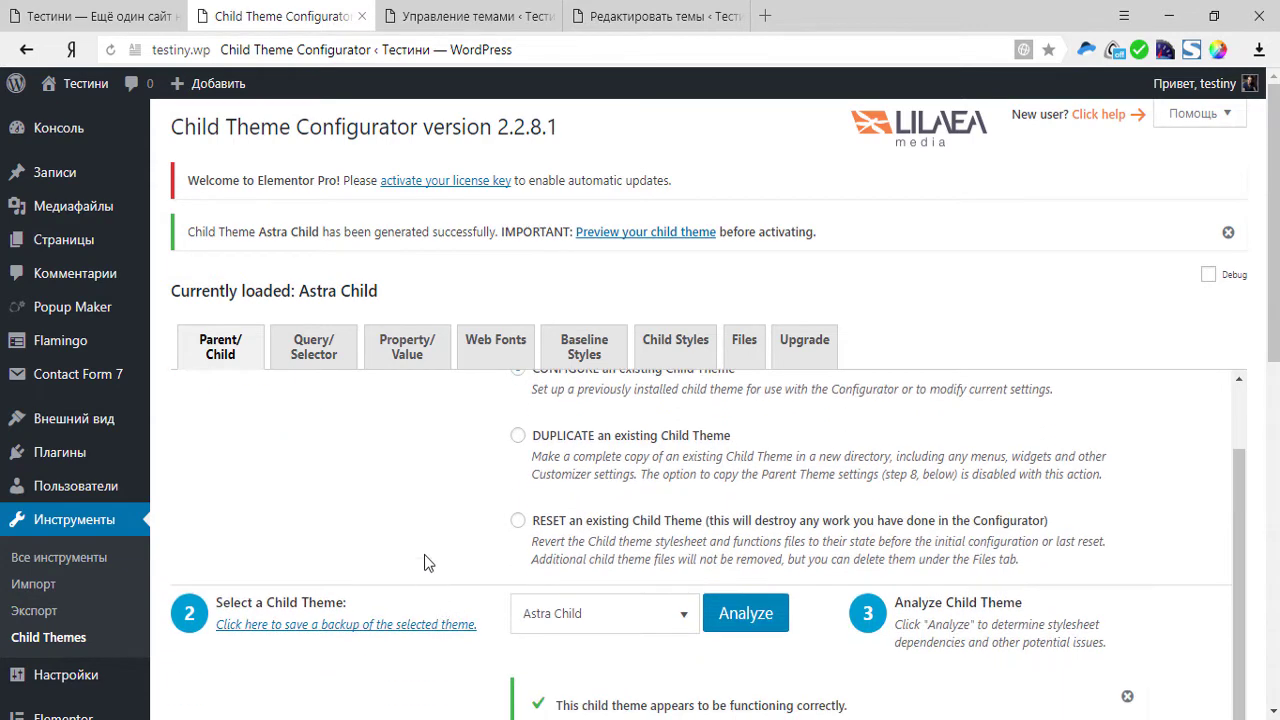
{"action": "scroll", "coordinate": [898, 484], "scroll_direction": "down", "scroll_amount": 5}
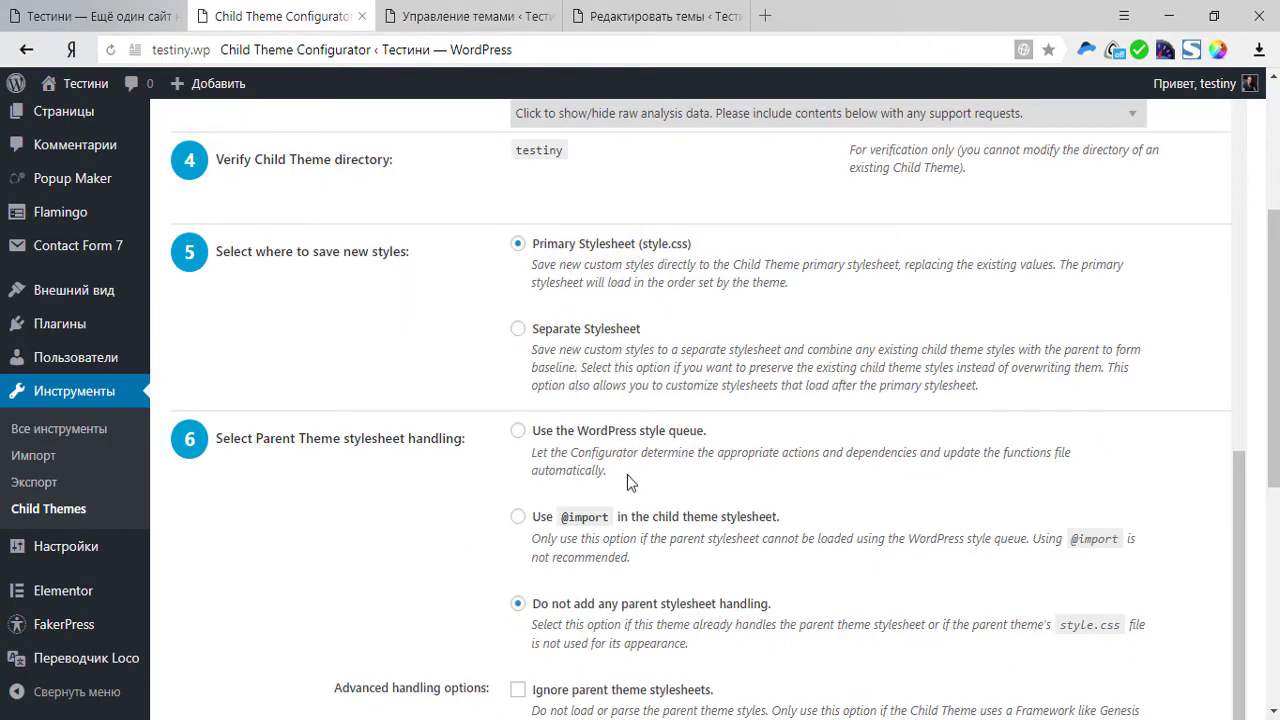
{"action": "scroll", "coordinate": [627, 474], "scroll_direction": "down", "scroll_amount": 7}
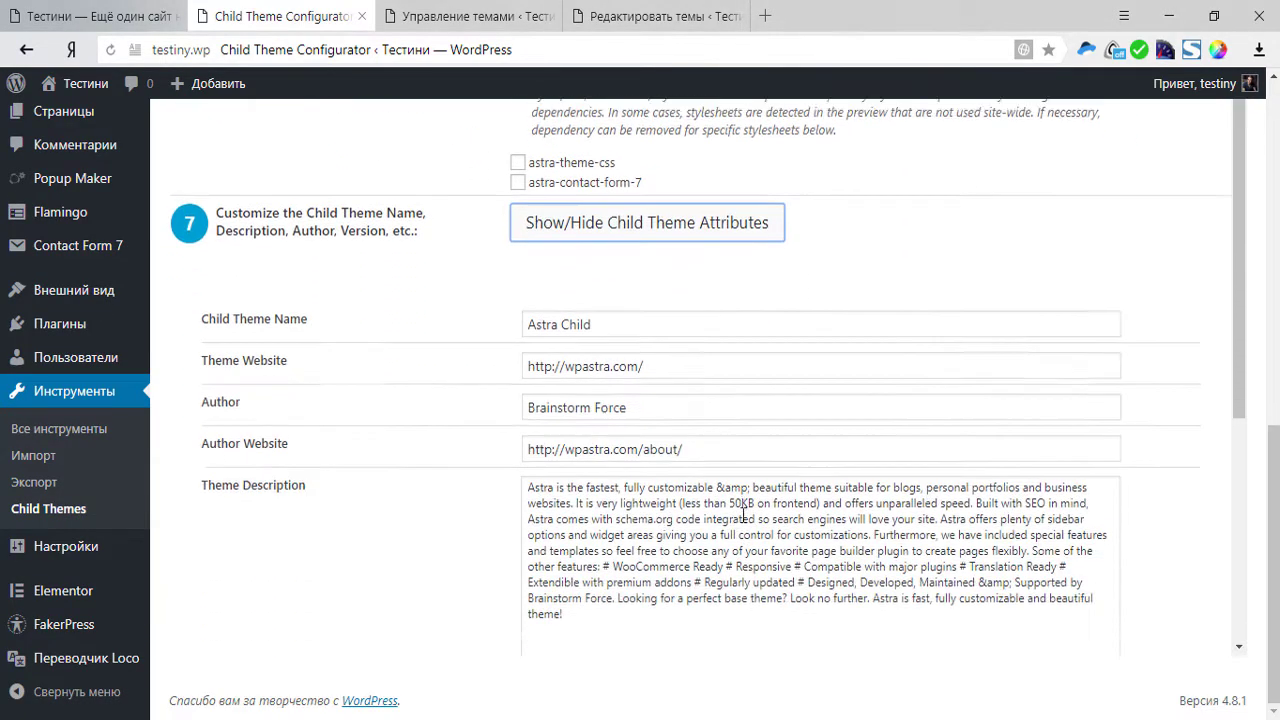
{"action": "scroll", "coordinate": [743, 513], "scroll_direction": "down", "scroll_amount": 1}
{"action": "key", "text": "Return"}
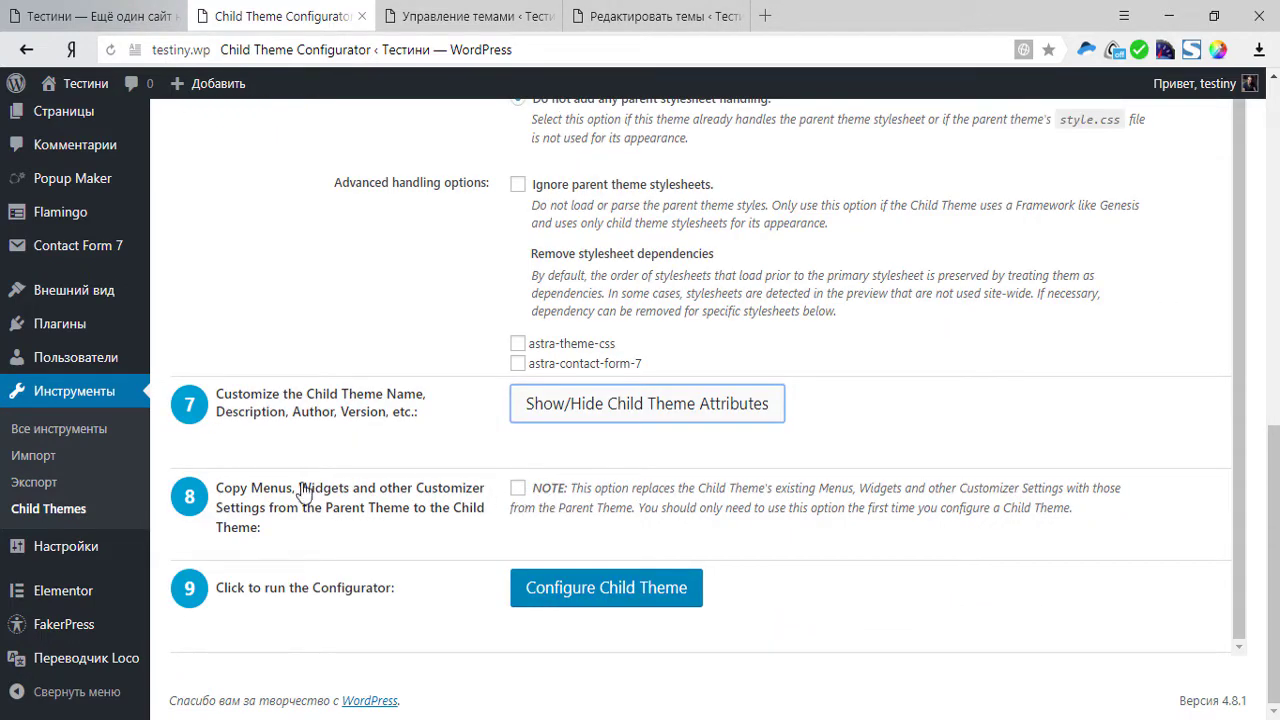
{"action": "left_click", "coordinate": [582, 590]}
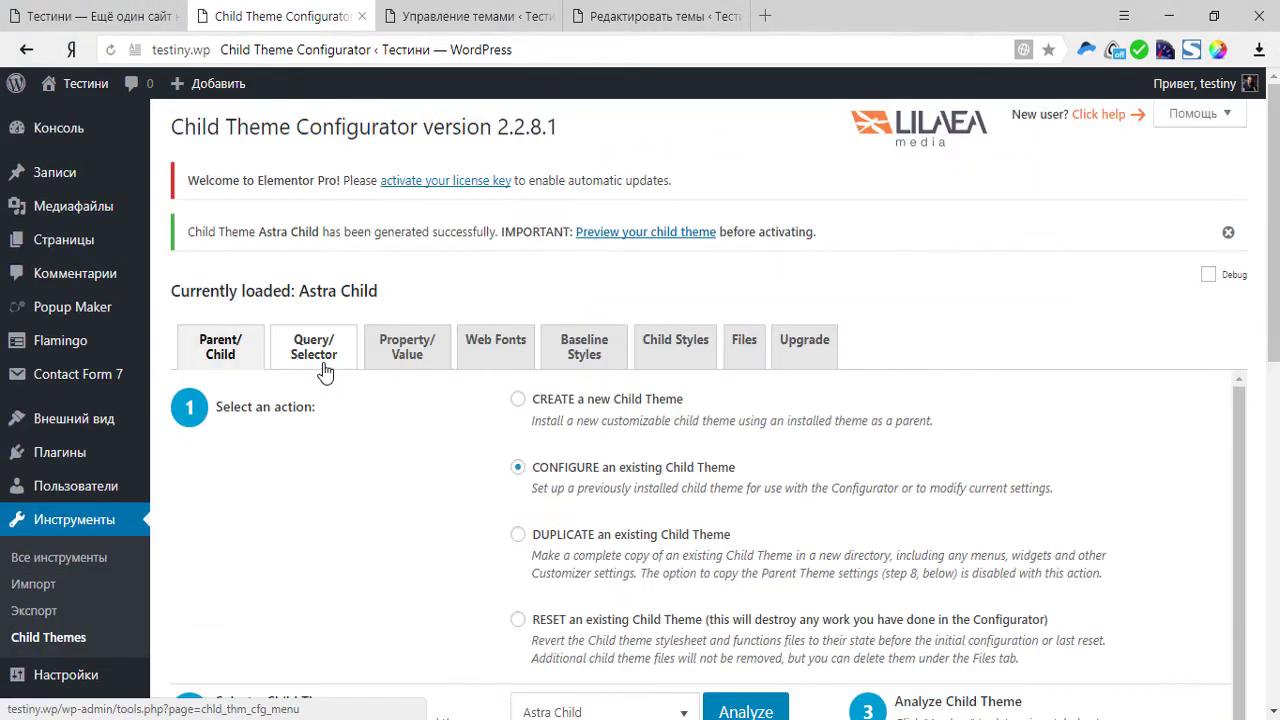
Look through the query/selector, property/value, web fonts, baseline styles and child styles sections of Astra Child.
{"action": "left_click", "coordinate": [327, 367]}
{"action": "left_click", "coordinate": [422, 363]}
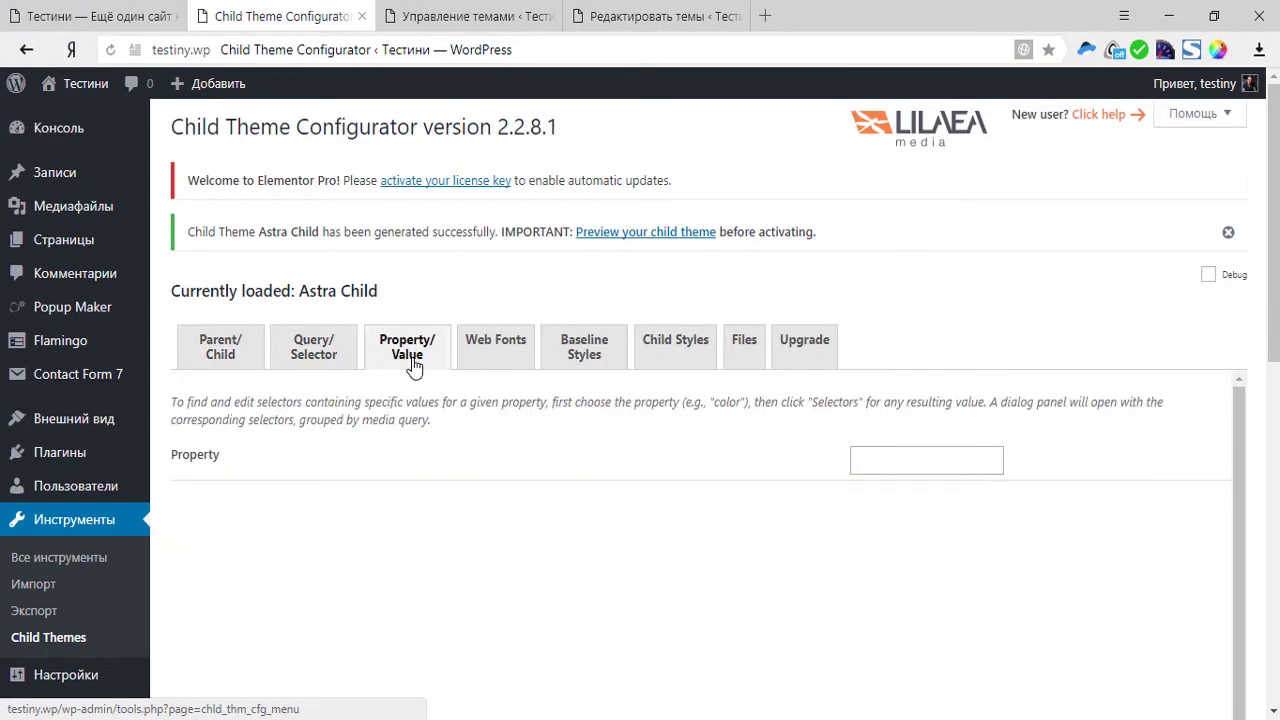
{"action": "left_click", "coordinate": [488, 360]}
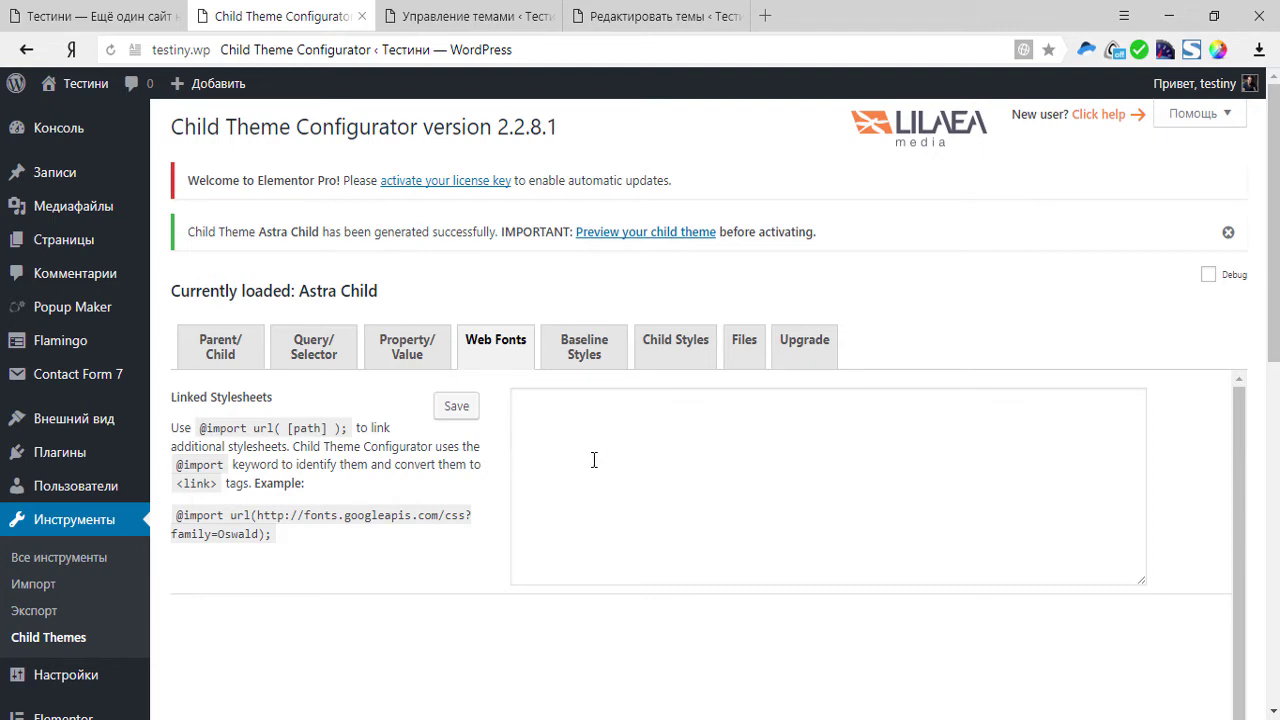
{"action": "left_click", "coordinate": [584, 347]}
{"action": "scroll", "coordinate": [590, 360], "scroll_direction": "down", "scroll_amount": 1}
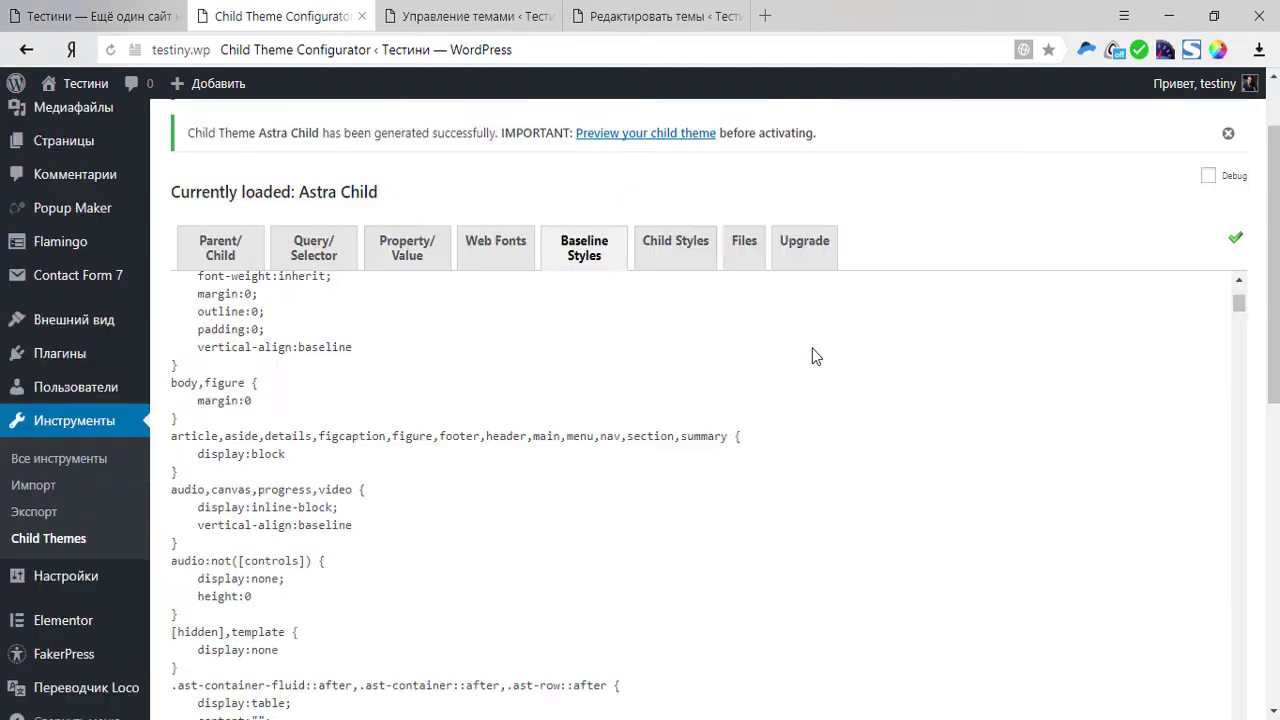
{"action": "left_click", "coordinate": [670, 252]}
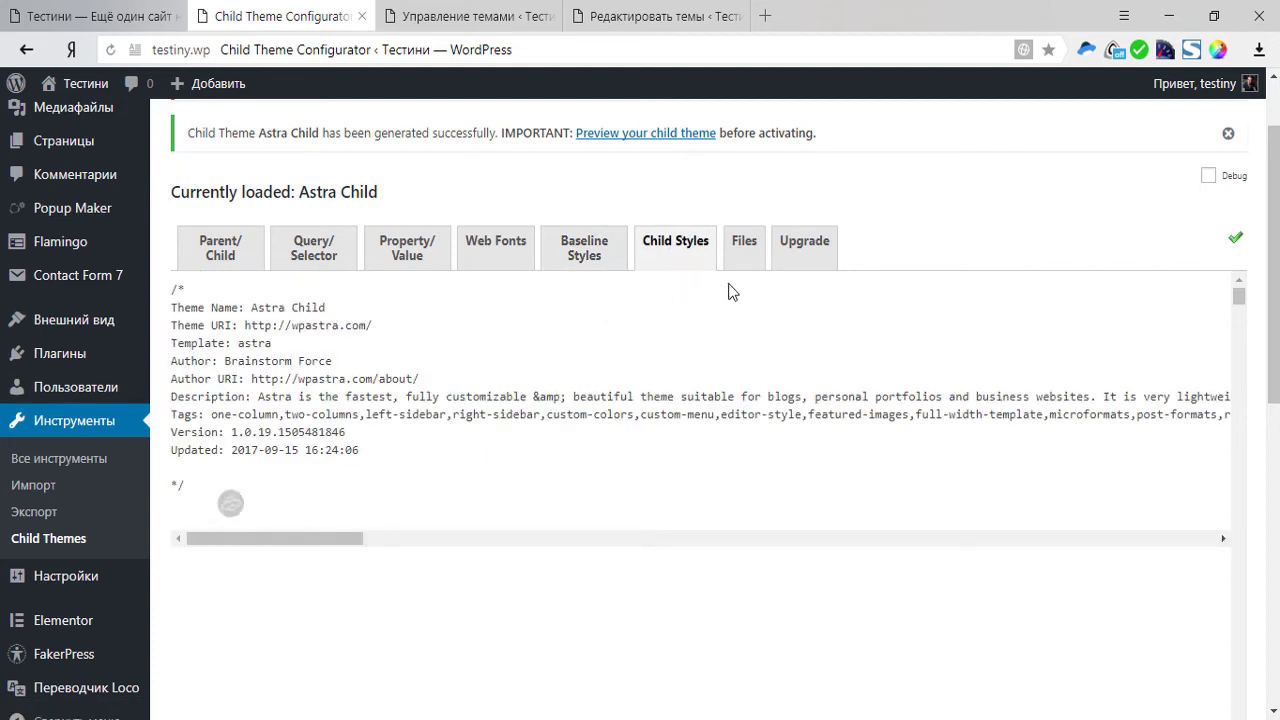
Examine the parent templates available for copying and the files already in the child theme.
{"action": "left_click", "coordinate": [744, 250]}
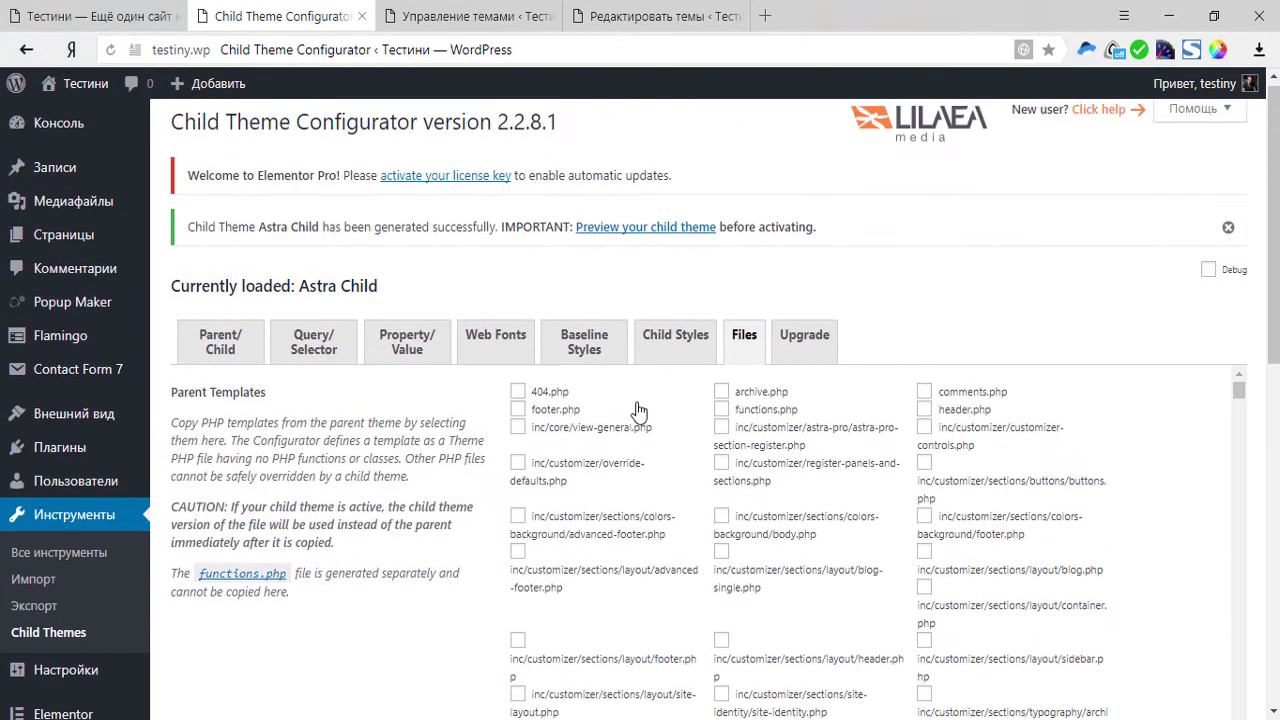
{"action": "scroll", "coordinate": [618, 440], "scroll_direction": "down", "scroll_amount": 1}
{"action": "scroll", "coordinate": [520, 456], "scroll_direction": "up", "scroll_amount": 1}
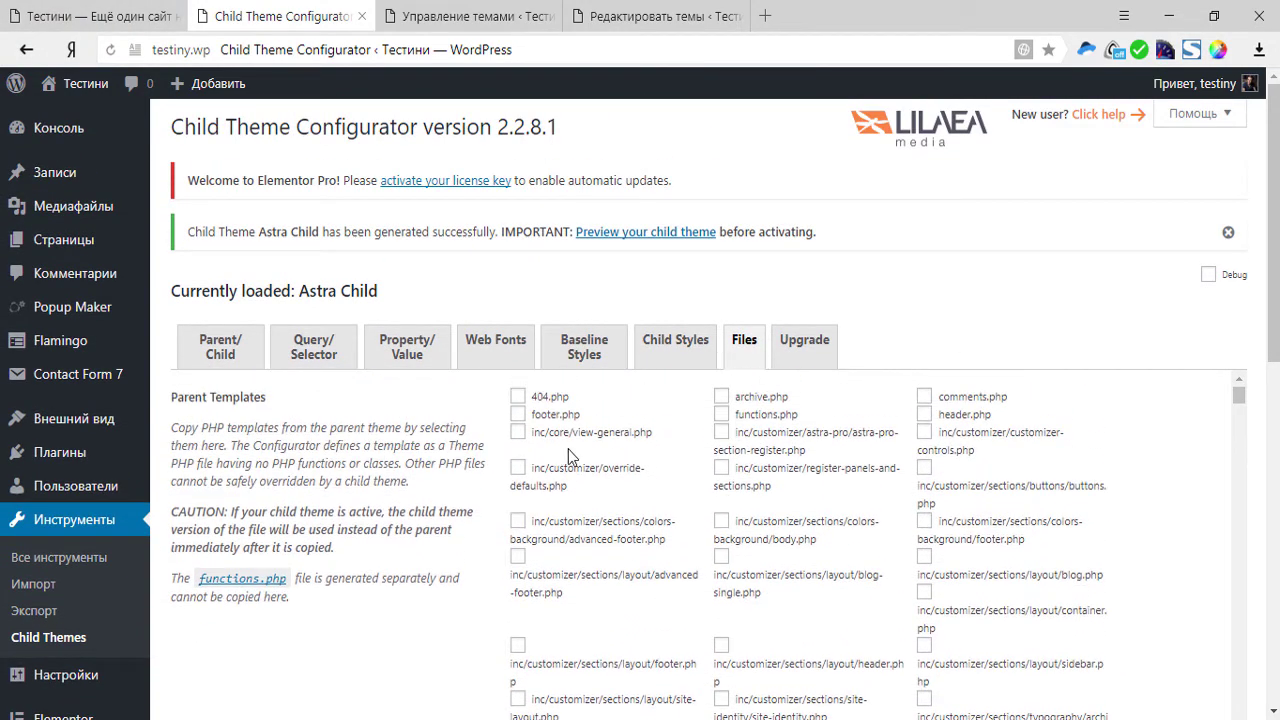
{"action": "scroll", "coordinate": [1163, 454], "scroll_direction": "down", "scroll_amount": 8}
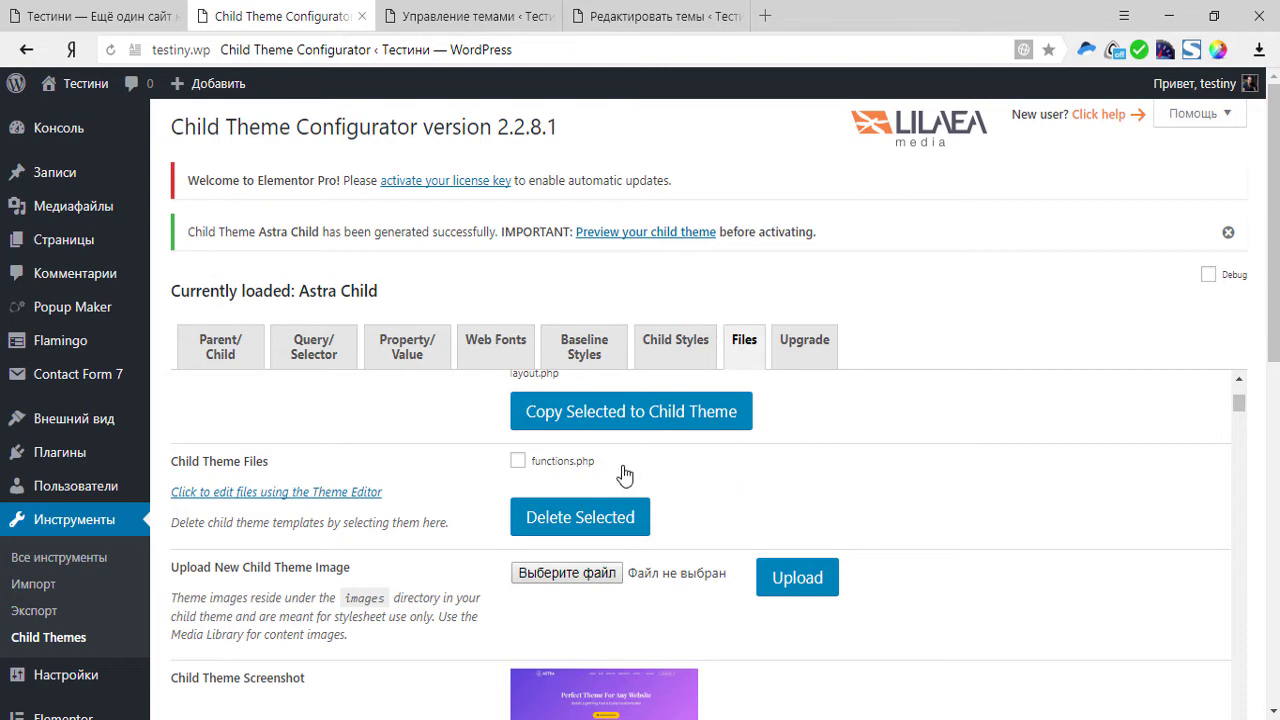
{"action": "scroll", "coordinate": [898, 480], "scroll_direction": "up", "scroll_amount": 2}
{"action": "scroll", "coordinate": [905, 505], "scroll_direction": "up", "scroll_amount": 5}
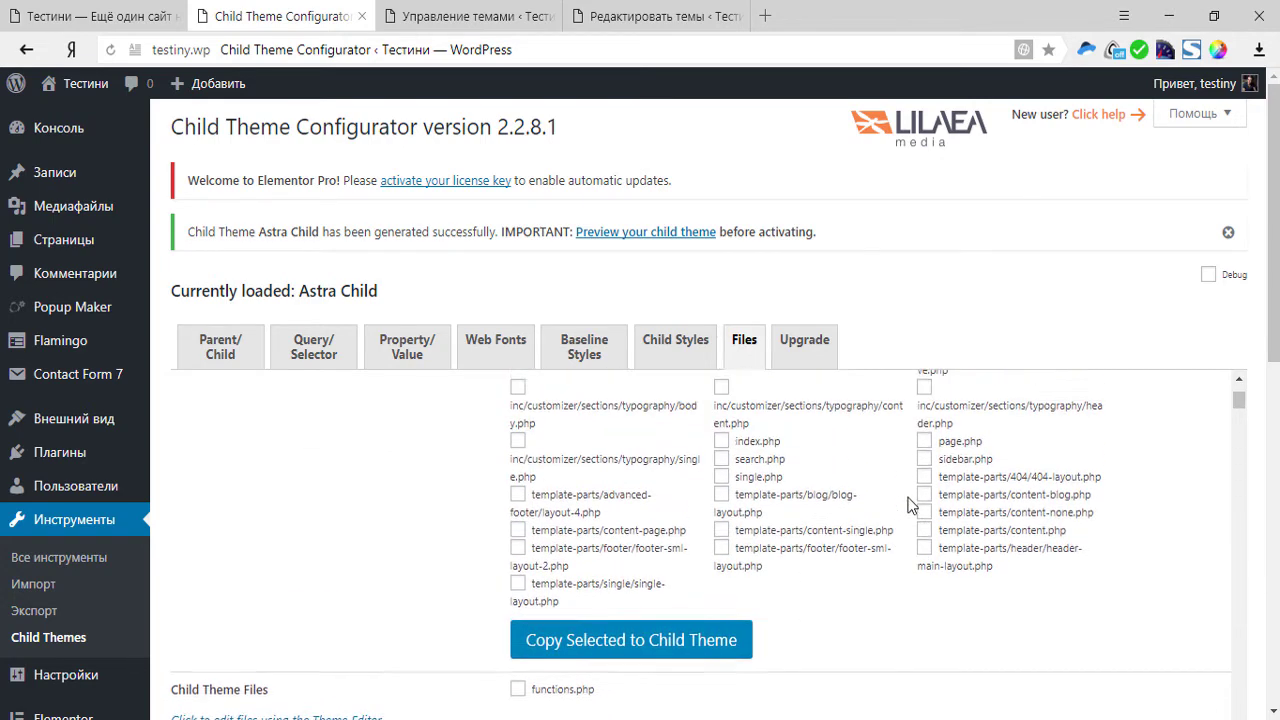
Copy the parent templates 404.php, footer.php and single.php to the child theme.
{"action": "left_click", "coordinate": [724, 524]}
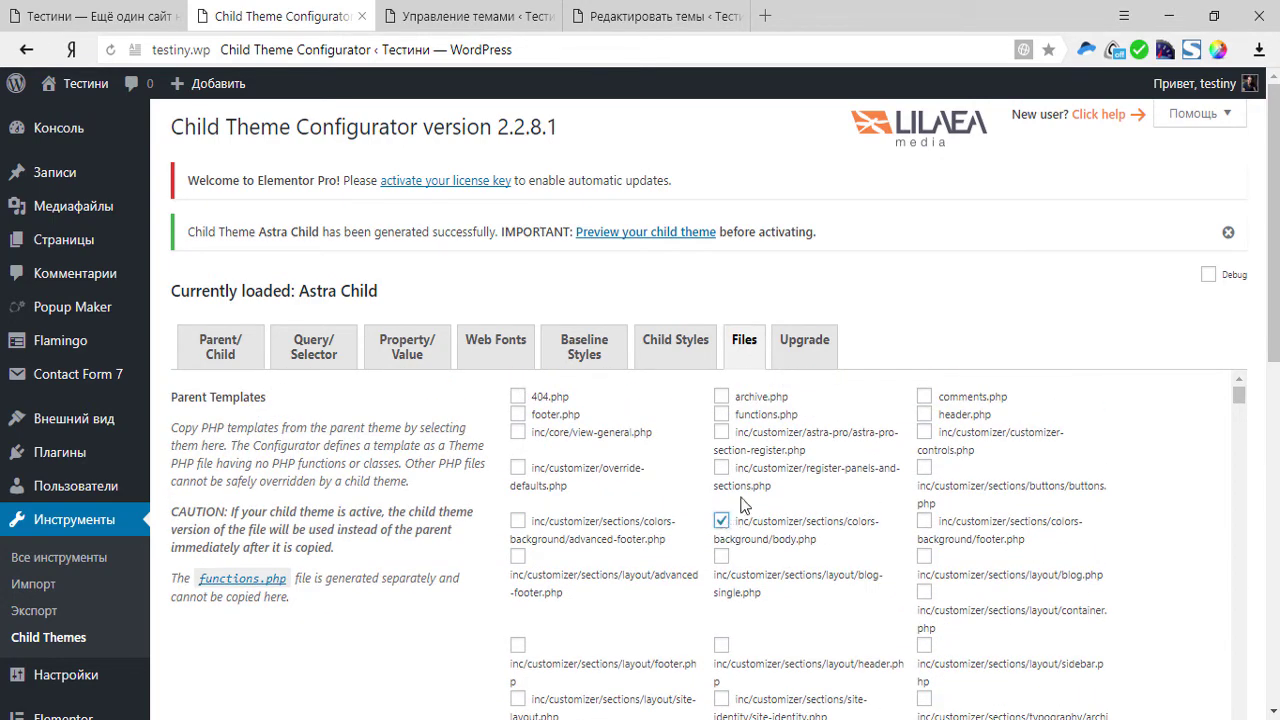
{"action": "left_click", "coordinate": [726, 524]}
{"action": "left_click", "coordinate": [518, 400]}
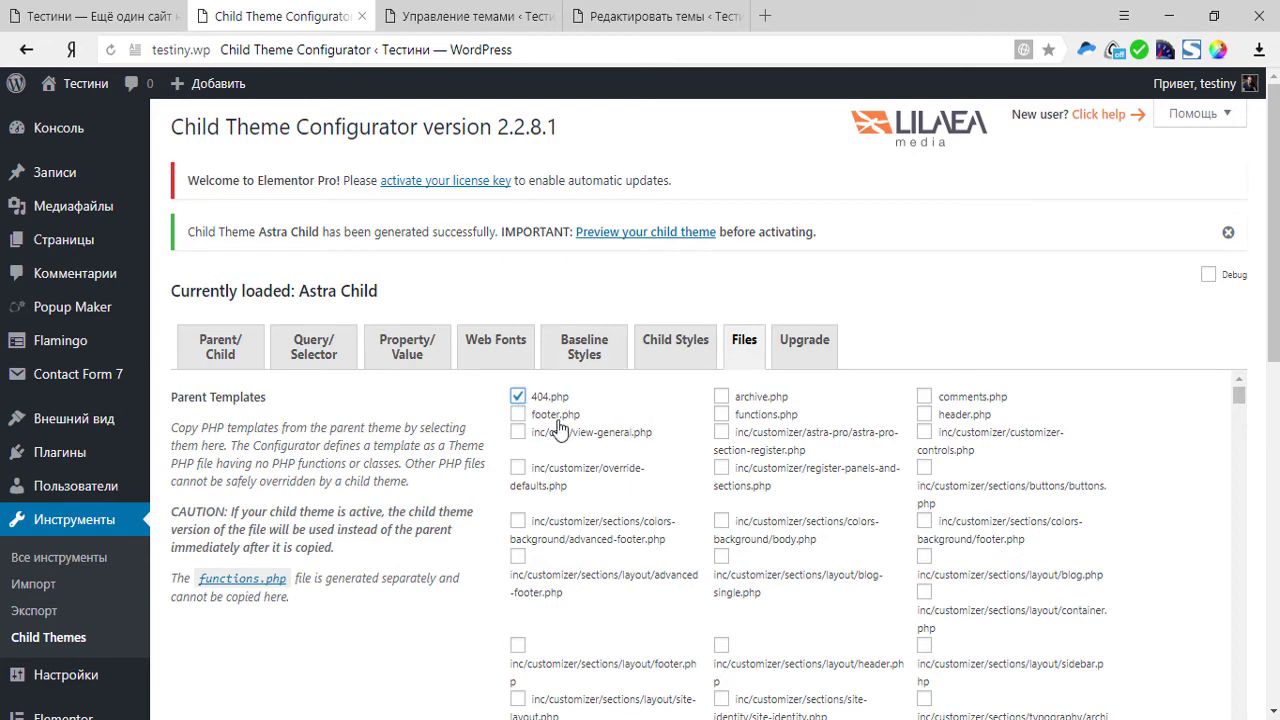
{"action": "left_click", "coordinate": [518, 415]}
{"action": "scroll", "coordinate": [666, 471], "scroll_direction": "down", "scroll_amount": 4}
{"action": "scroll", "coordinate": [686, 482], "scroll_direction": "down", "scroll_amount": 2}
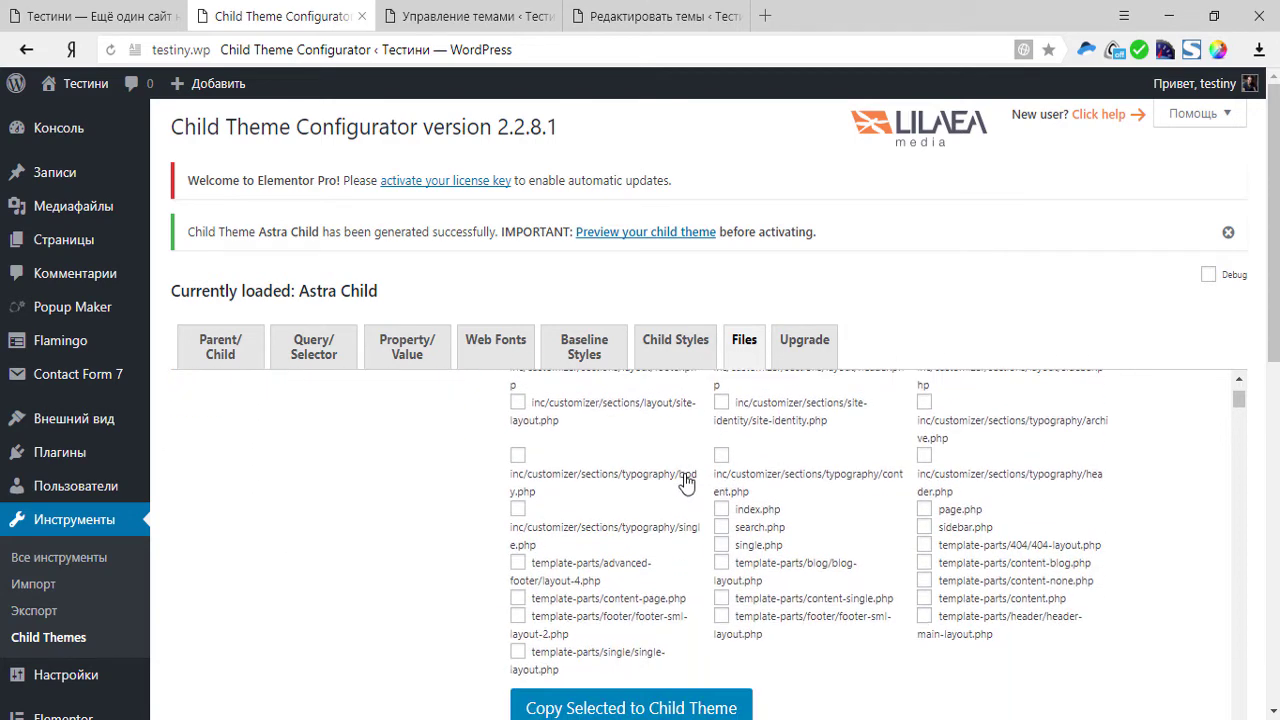
{"action": "left_click", "coordinate": [721, 545]}
{"action": "scroll", "coordinate": [860, 591], "scroll_direction": "down", "scroll_amount": 2}
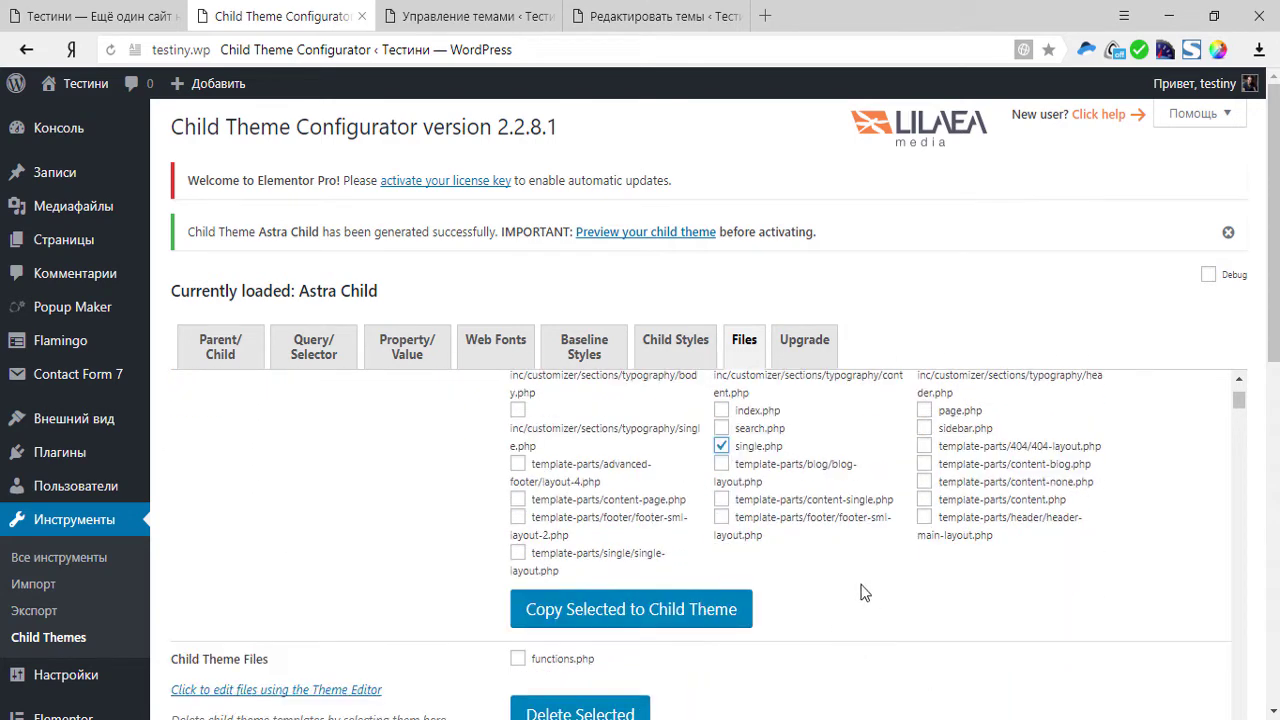
{"action": "scroll", "coordinate": [800, 580], "scroll_direction": "up", "scroll_amount": 2}
{"action": "scroll", "coordinate": [809, 664], "scroll_direction": "down", "scroll_amount": 2}
{"action": "left_click", "coordinate": [678, 611]}
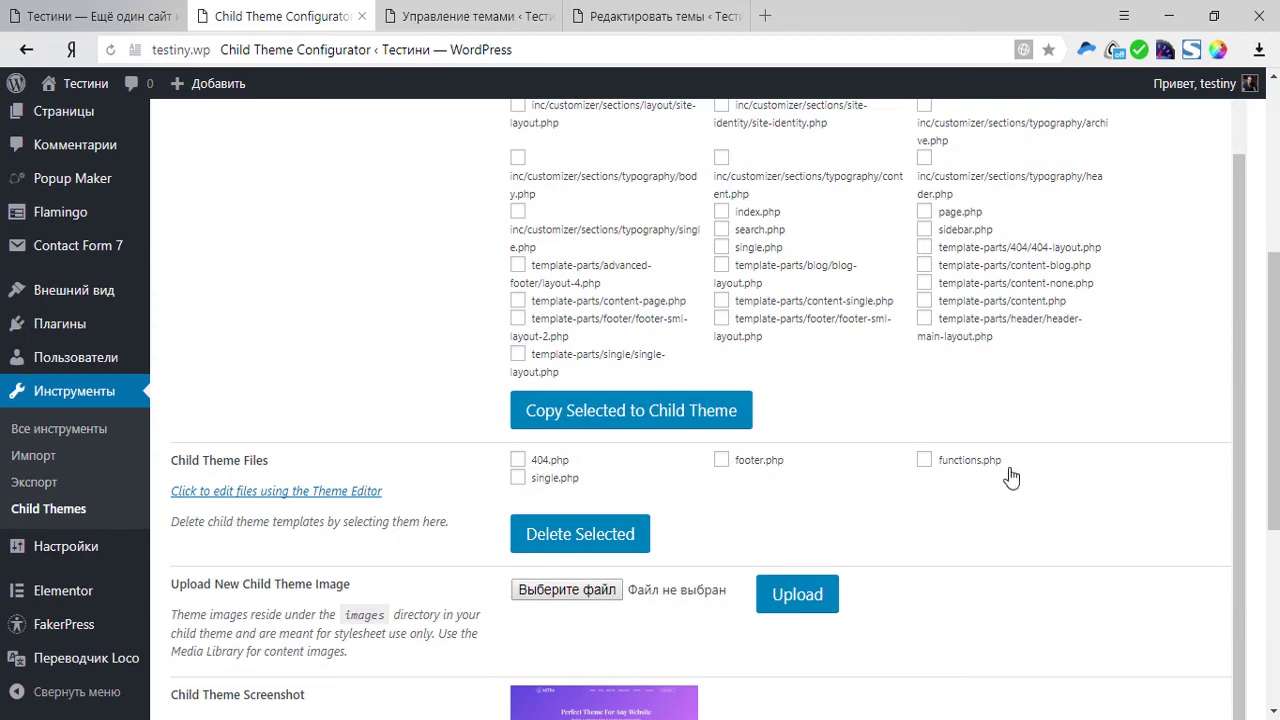
Review the child theme's image, screenshot and export options, and reload the Themes page to check for the new theme.
{"action": "scroll", "coordinate": [930, 472], "scroll_direction": "down", "scroll_amount": 2}
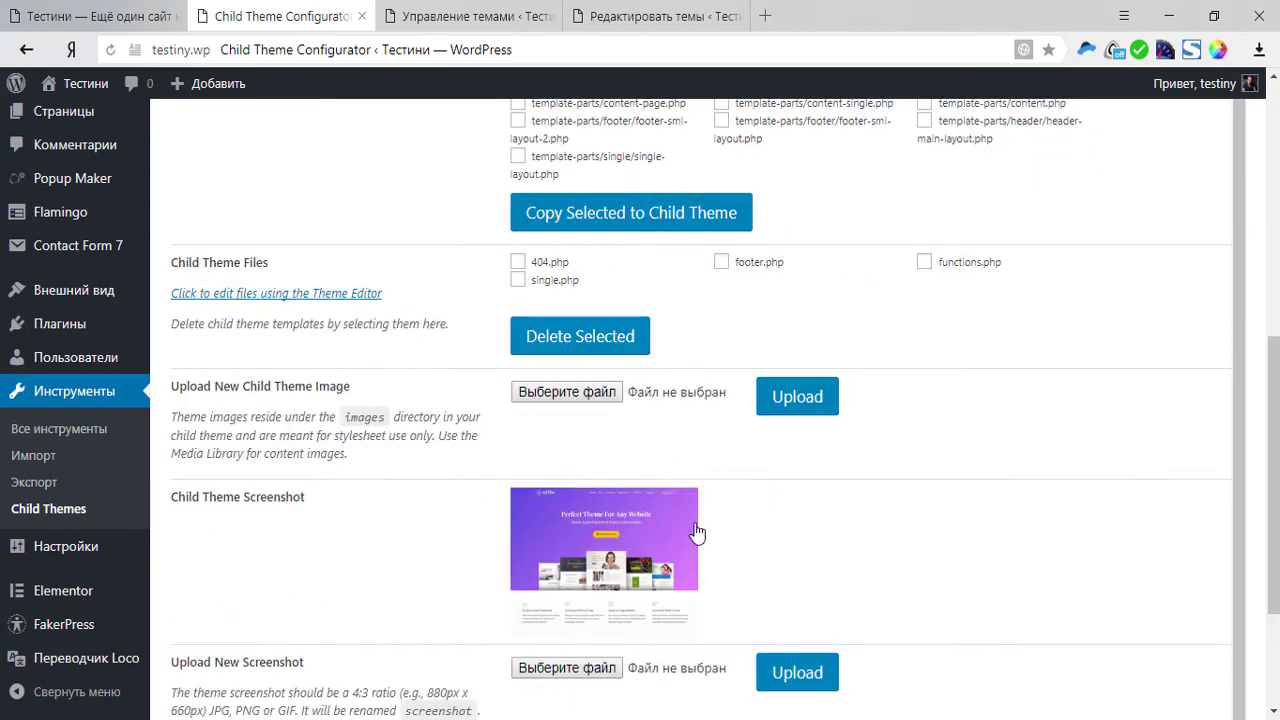
{"action": "left_click", "coordinate": [434, 15]}
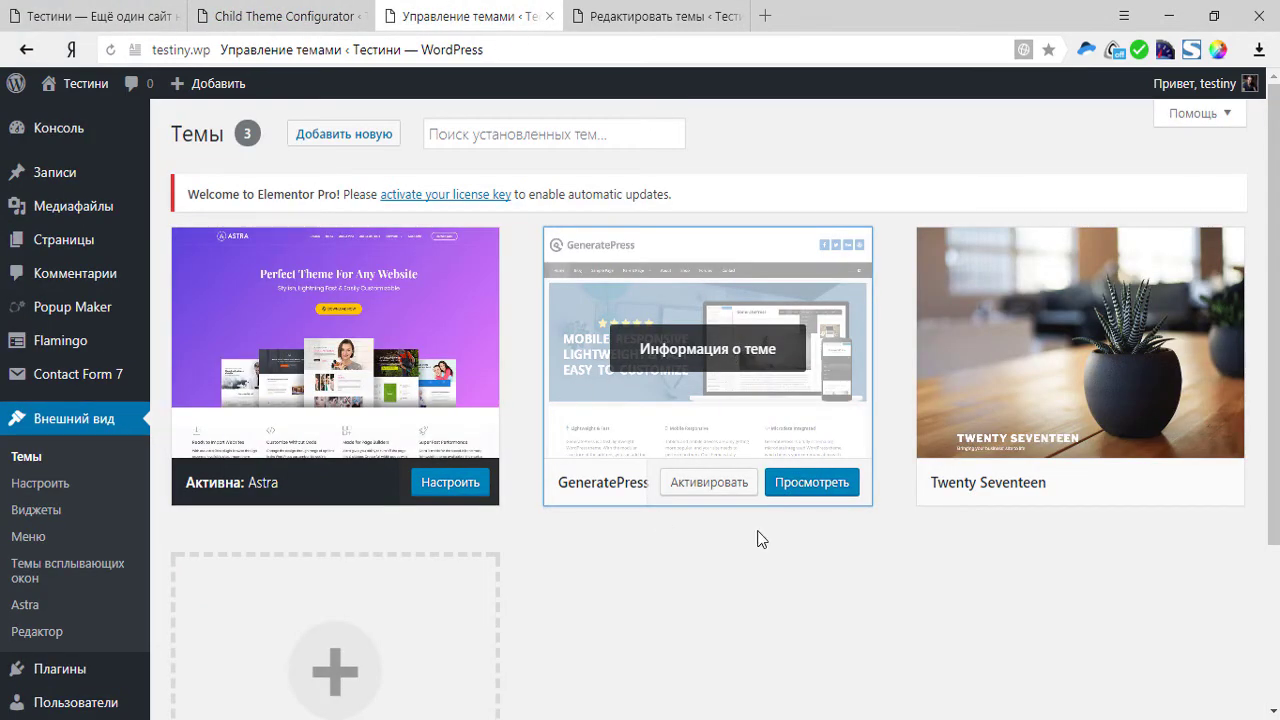
{"action": "left_click", "coordinate": [362, 8]}
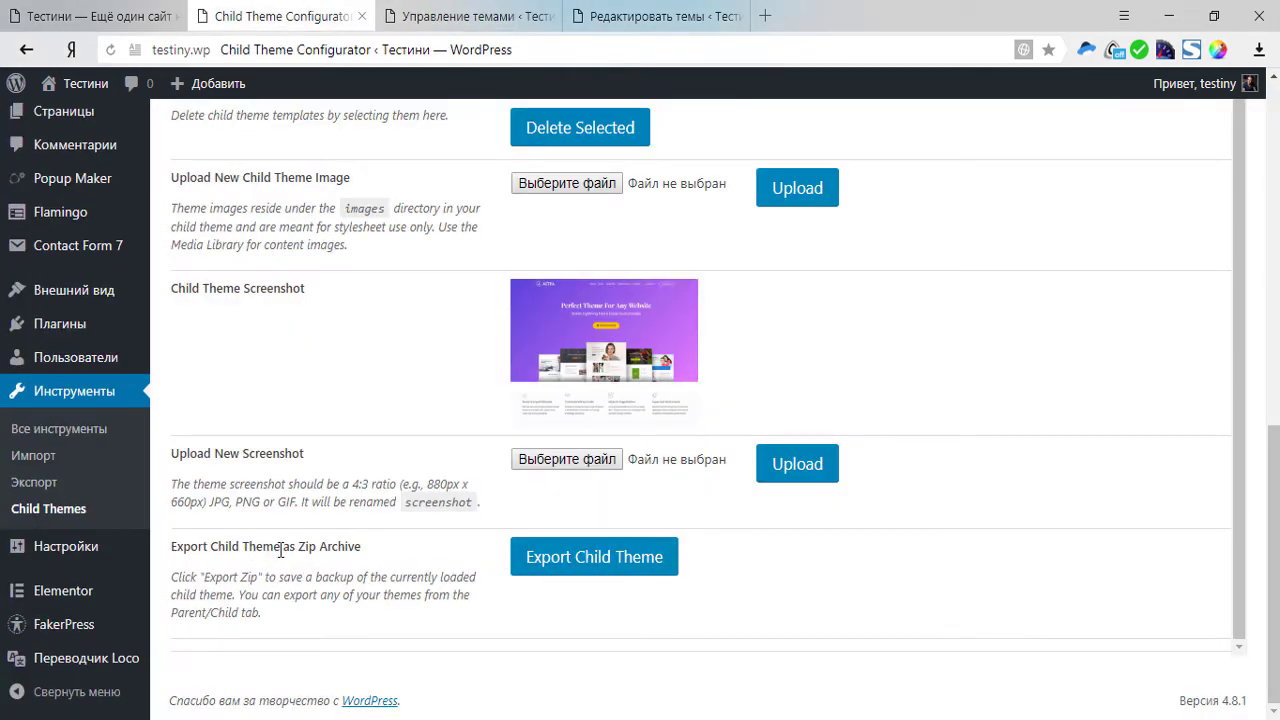
{"action": "scroll", "coordinate": [1057, 571], "scroll_direction": "up", "scroll_amount": 10}
{"action": "left_click", "coordinate": [483, 28]}
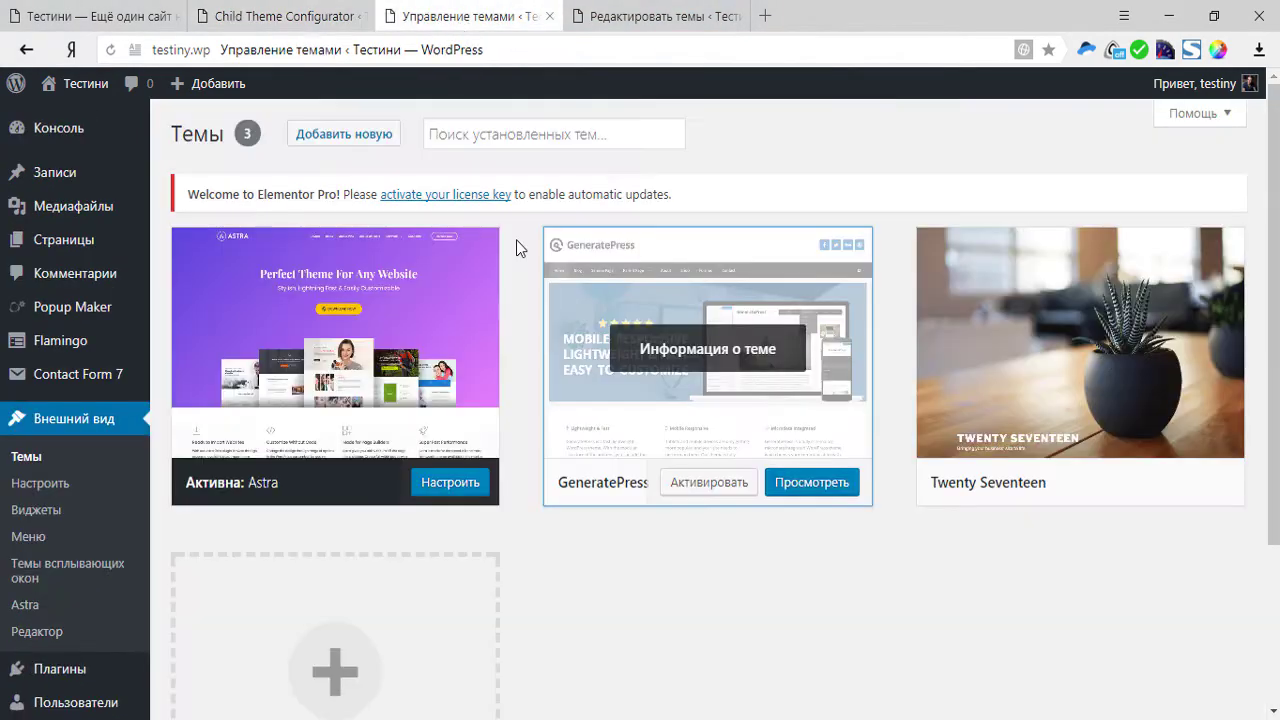
{"action": "left_click", "coordinate": [110, 49]}
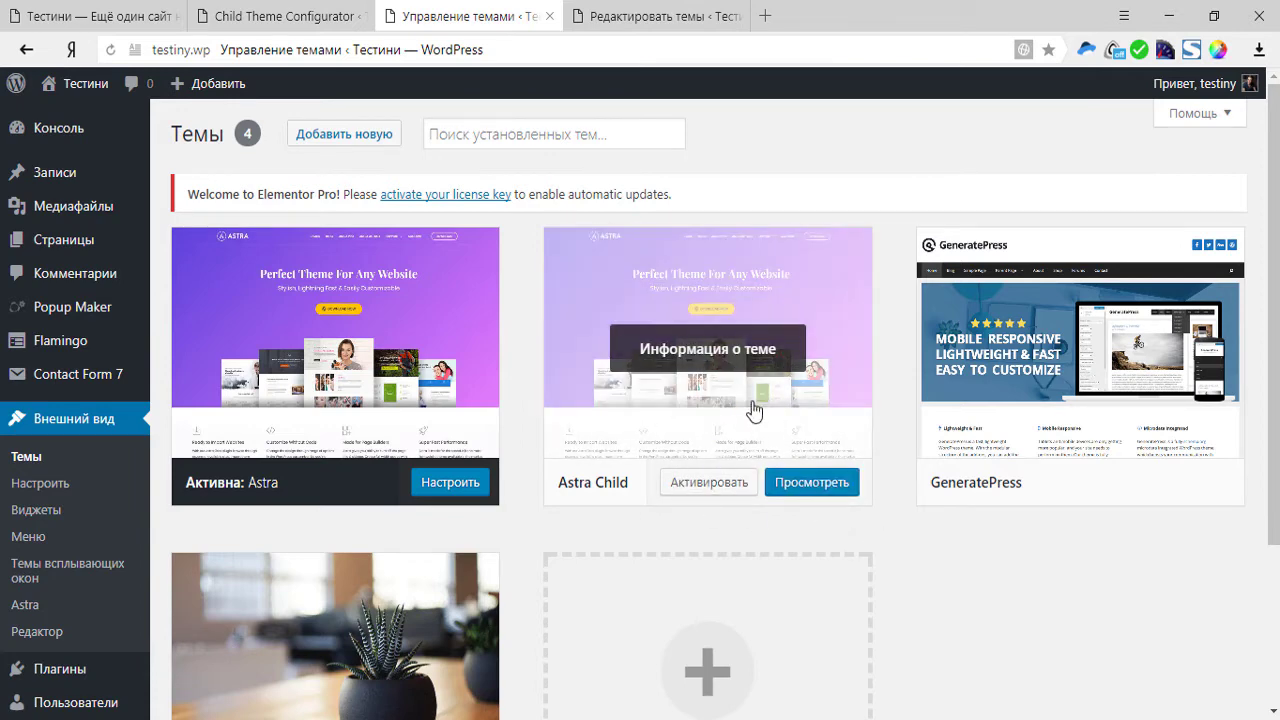
Activate the Astra Child theme, and reload the site's front page to check how it looks.
{"action": "left_click", "coordinate": [704, 484]}
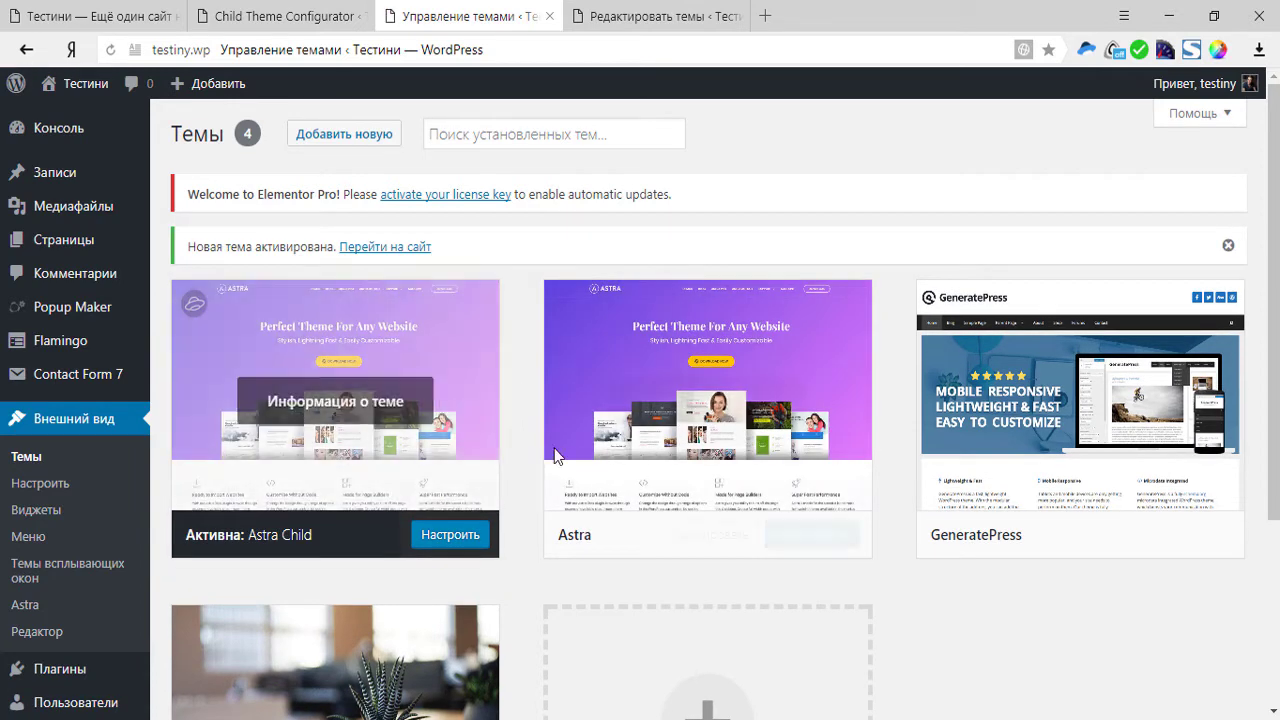
{"action": "key", "text": "ctrl+1"}
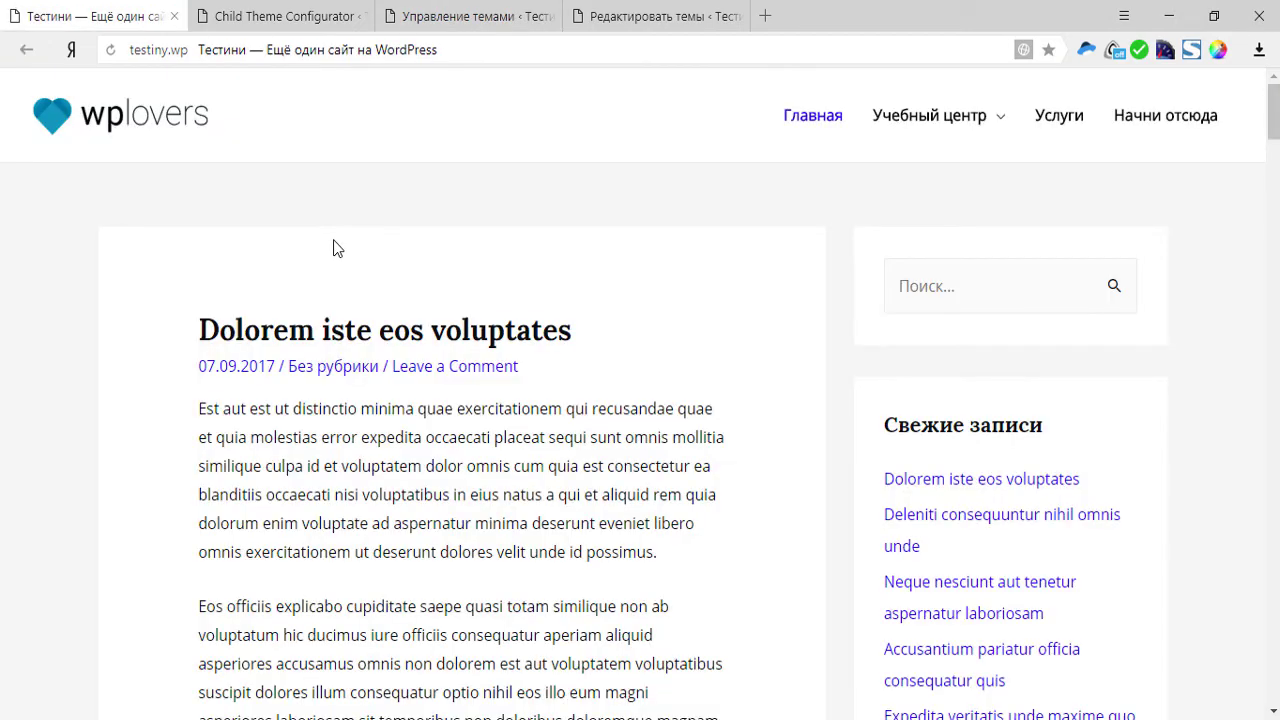
{"action": "key", "text": "F5"}
{"action": "scroll", "coordinate": [678, 310], "scroll_direction": "down", "scroll_amount": 8}
{"action": "scroll", "coordinate": [720, 305], "scroll_direction": "up", "scroll_amount": 10}
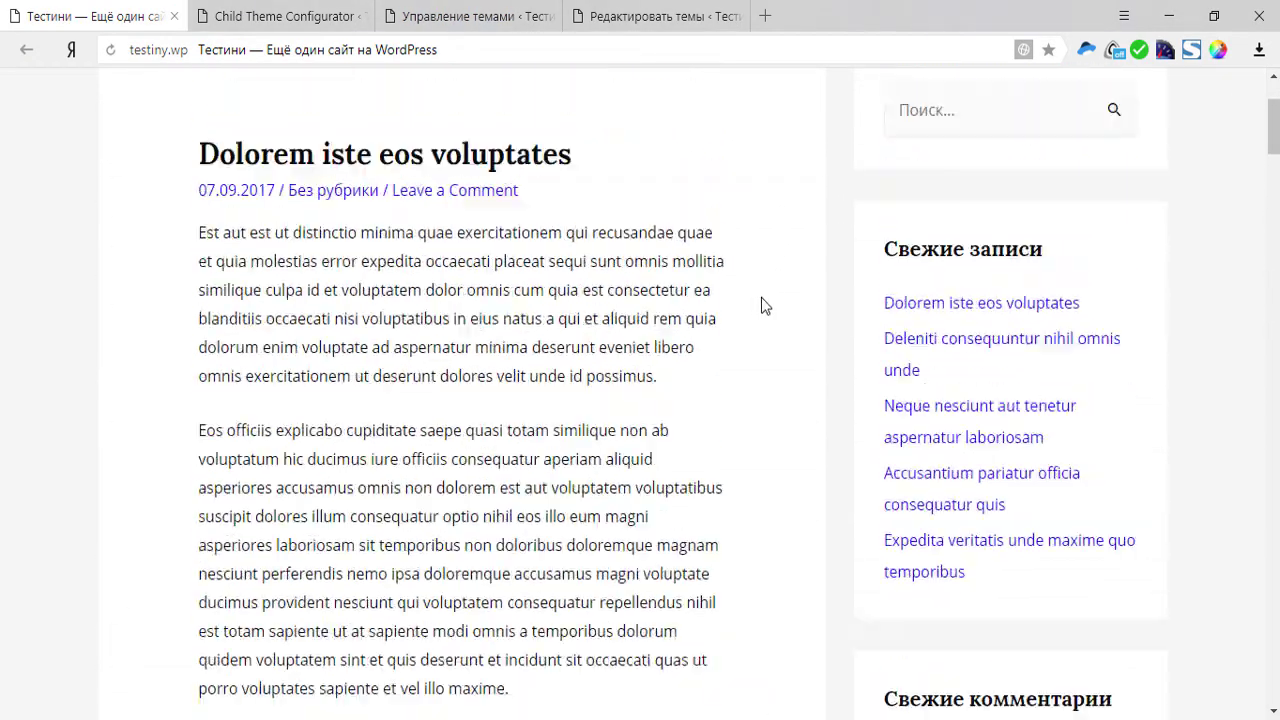
Close the Child Theme Configurator page and open the Astra Child stylesheet in the theme editor.
{"action": "middle_click", "coordinate": [293, 16]}
{"action": "left_click", "coordinate": [293, 16]}
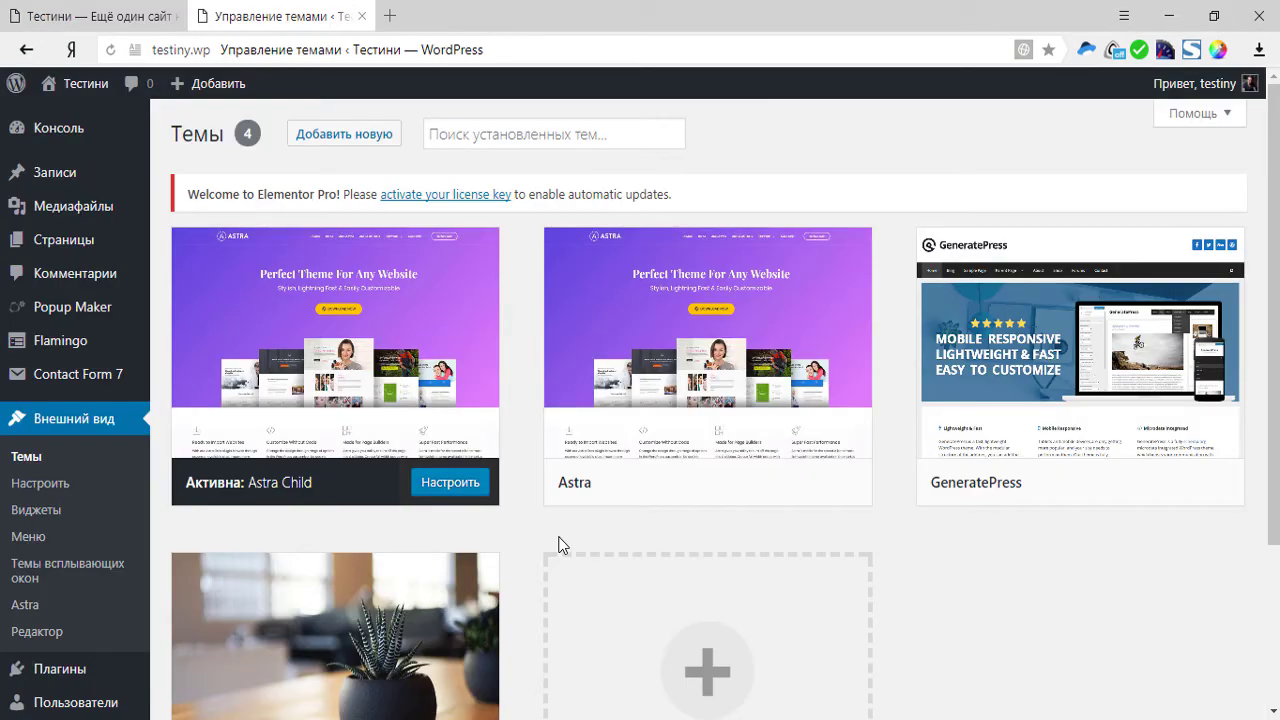
{"action": "left_click", "coordinate": [48, 632]}
{"action": "left_click", "coordinate": [1155, 245]}
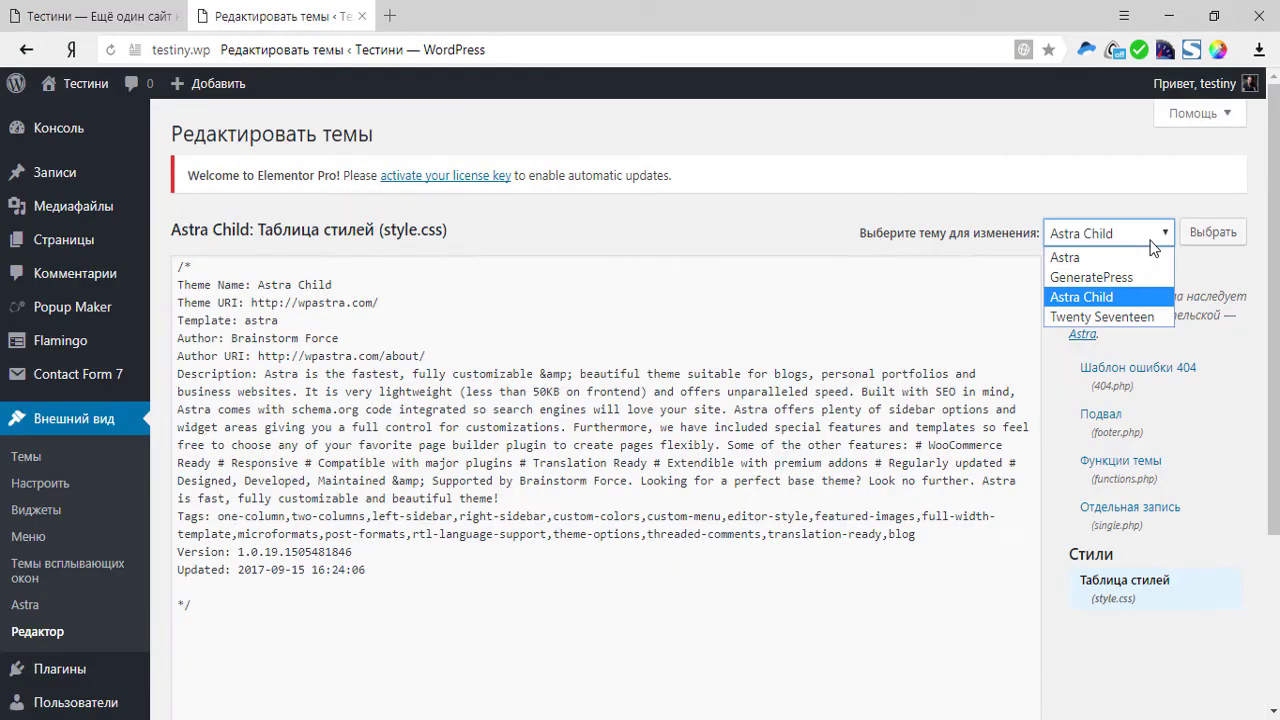
{"action": "left_click", "coordinate": [1113, 301]}
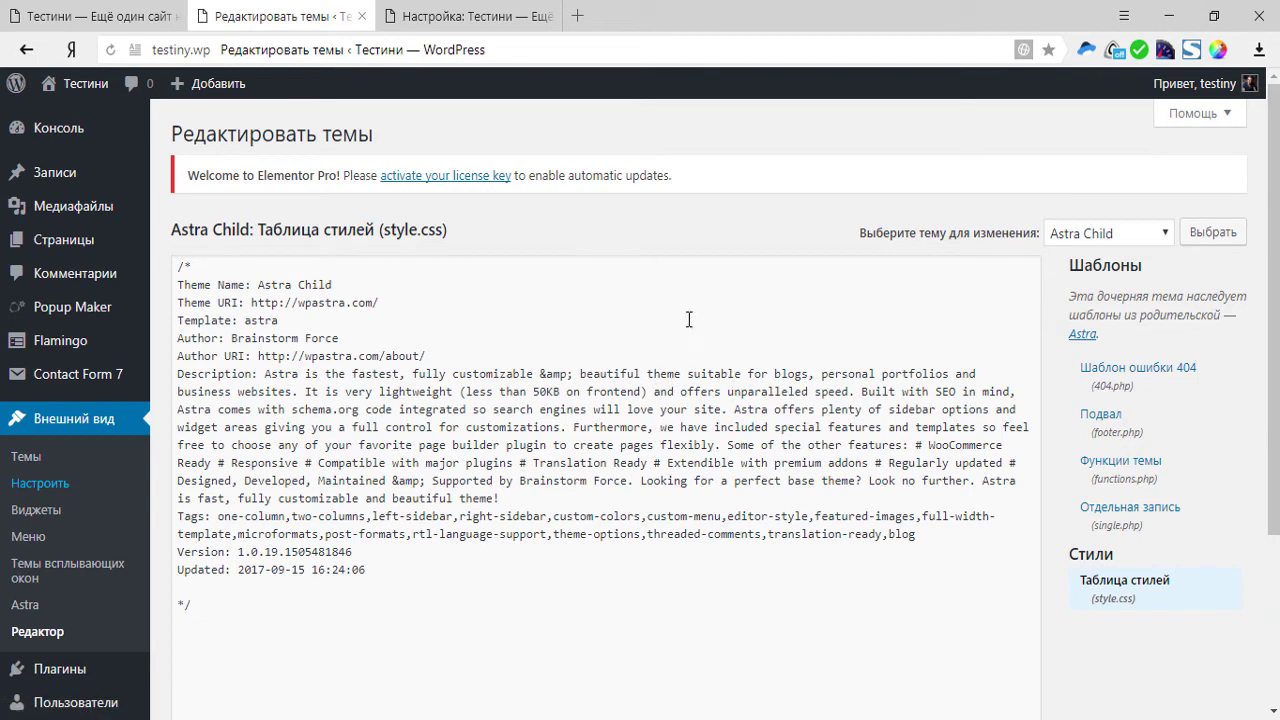
View the customizer's additional styles section and the editor's list of themes, and close the customizer.
{"action": "left_click", "coordinate": [425, 18]}
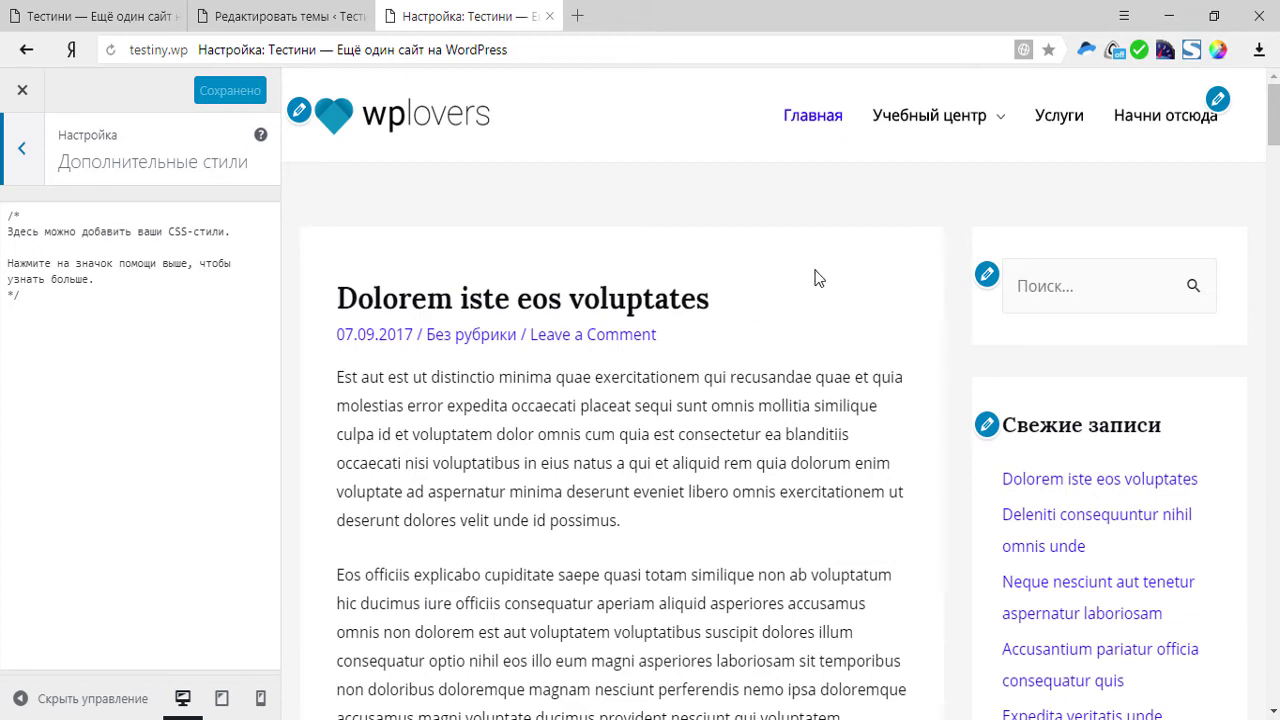
{"action": "left_click", "coordinate": [1108, 233]}
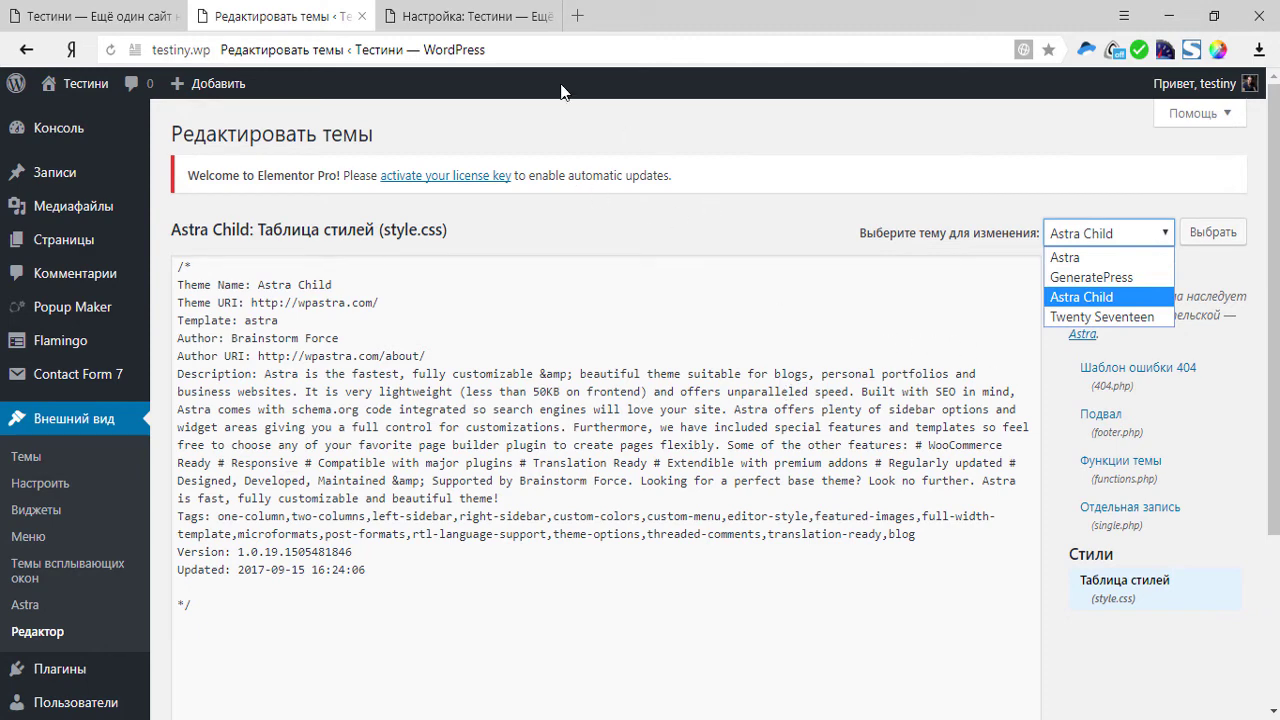
{"action": "left_click", "coordinate": [542, 16]}
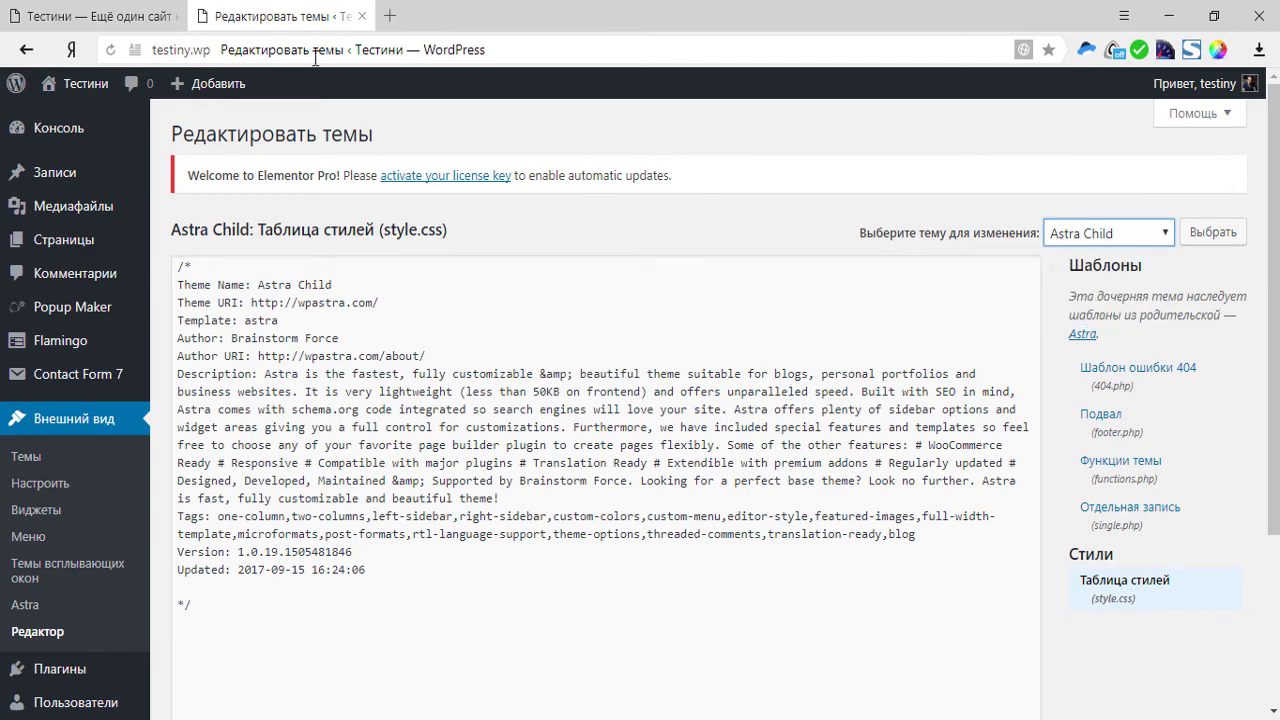
Add the rule "body {background-color: red !important;}" to the additional styles in the theme customizer.
{"action": "middle_click", "coordinate": [40, 497]}
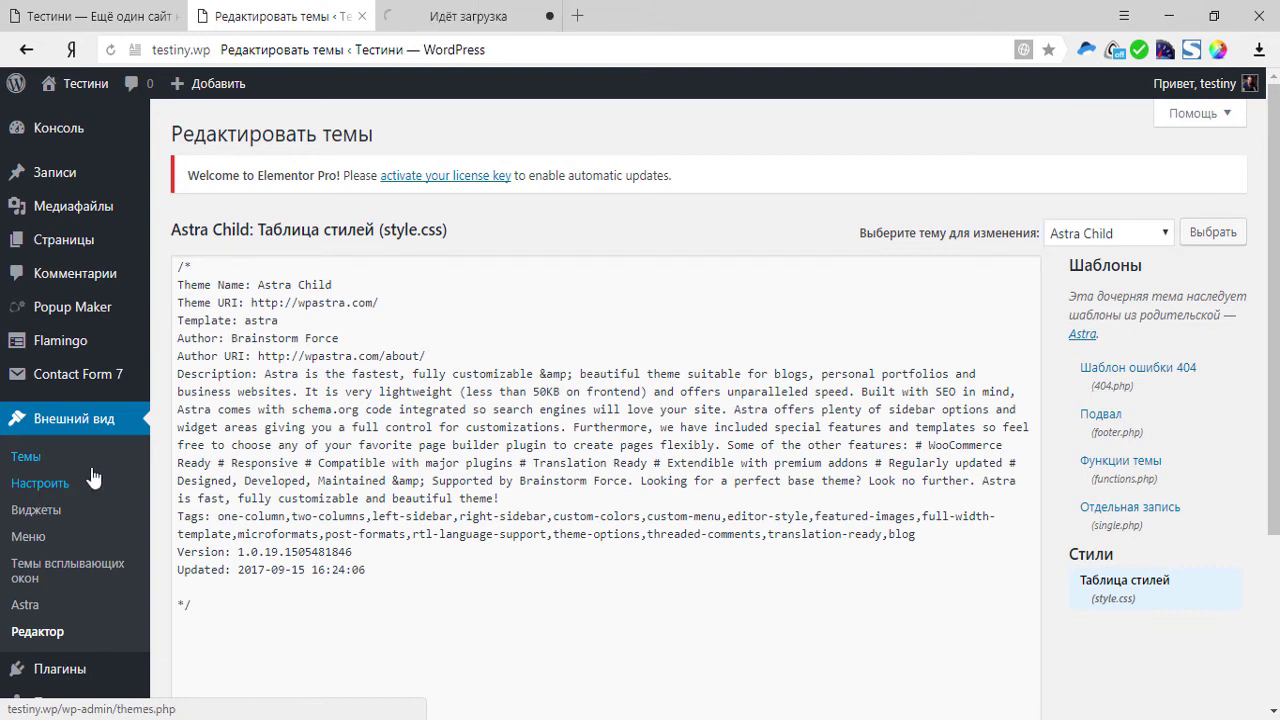
{"action": "left_click", "coordinate": [418, 19]}
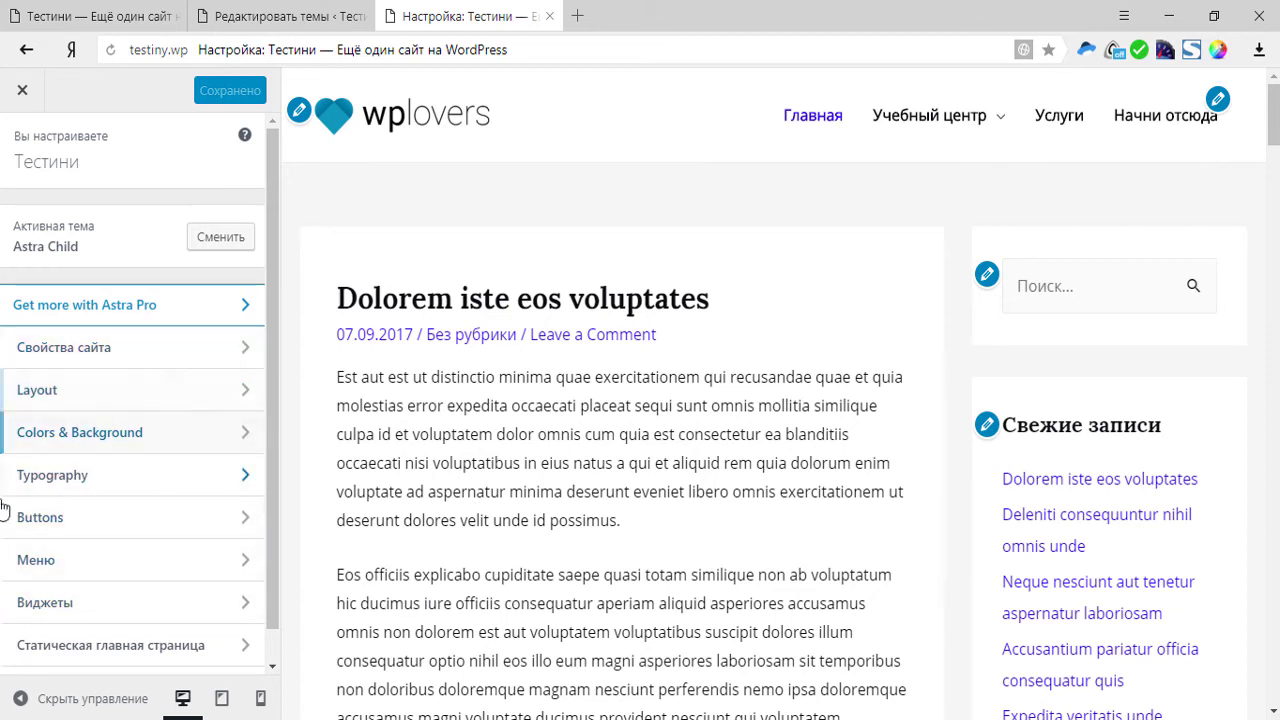
{"action": "scroll", "coordinate": [60, 520], "scroll_direction": "down", "scroll_amount": 1}
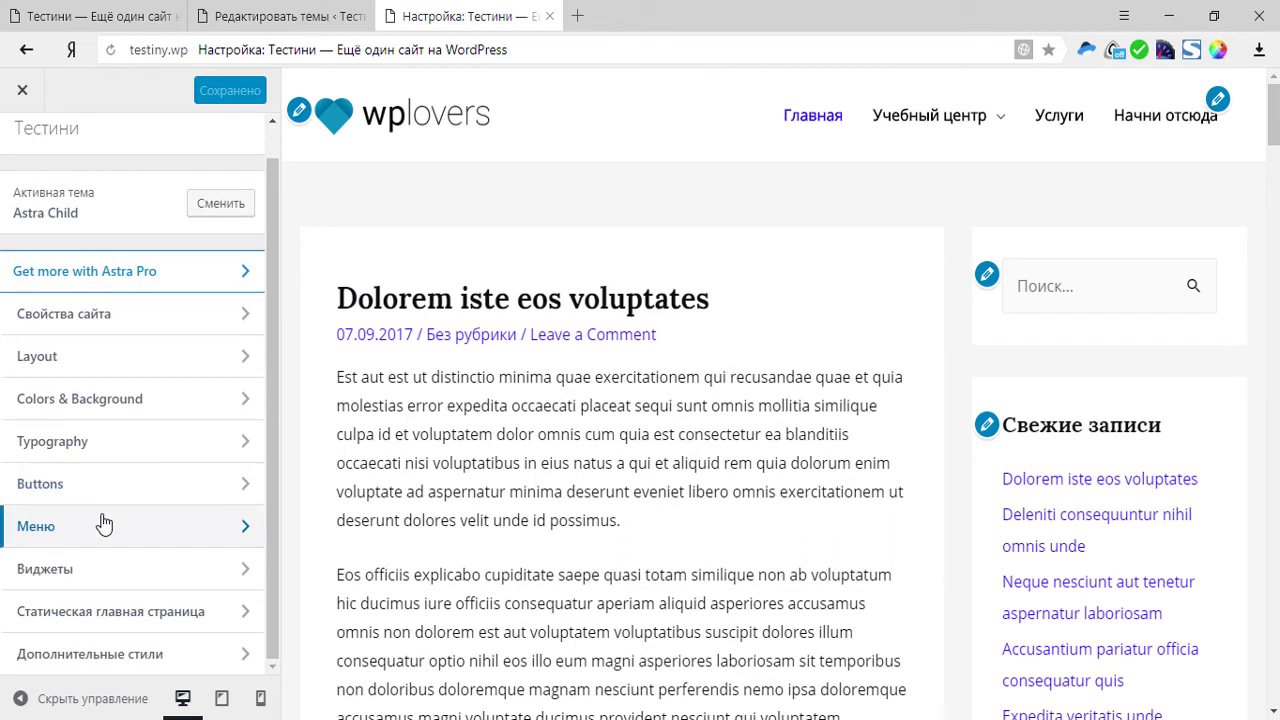
{"action": "left_click", "coordinate": [101, 660]}
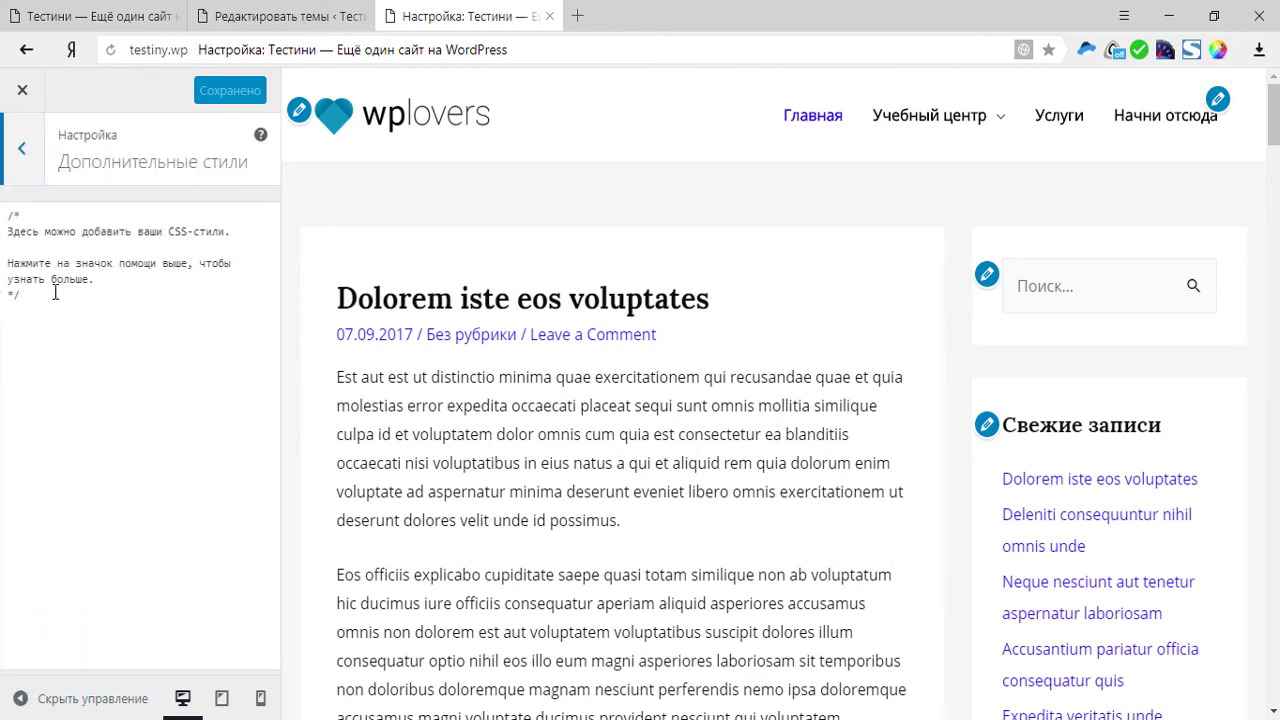
{"action": "left_click", "coordinate": [139, 299]}
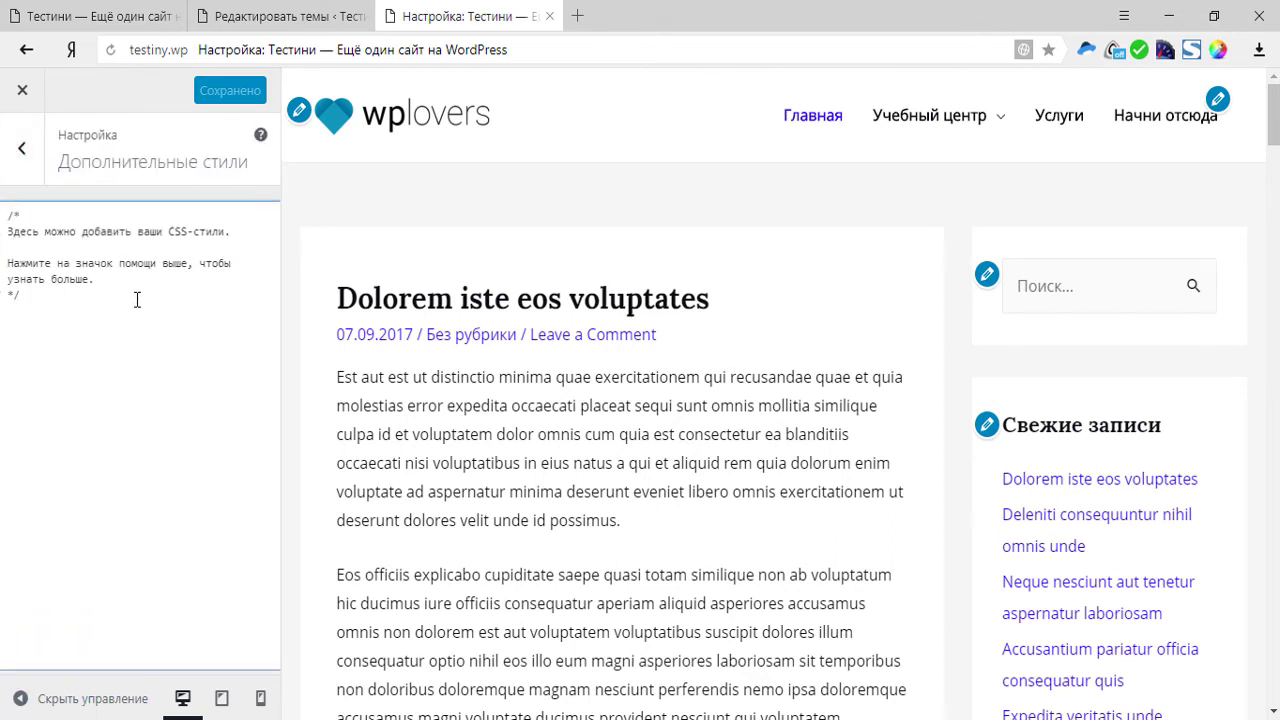
{"action": "key", "text": "Return"}
{"action": "type", "text": "body {background-color: red !important;}"}
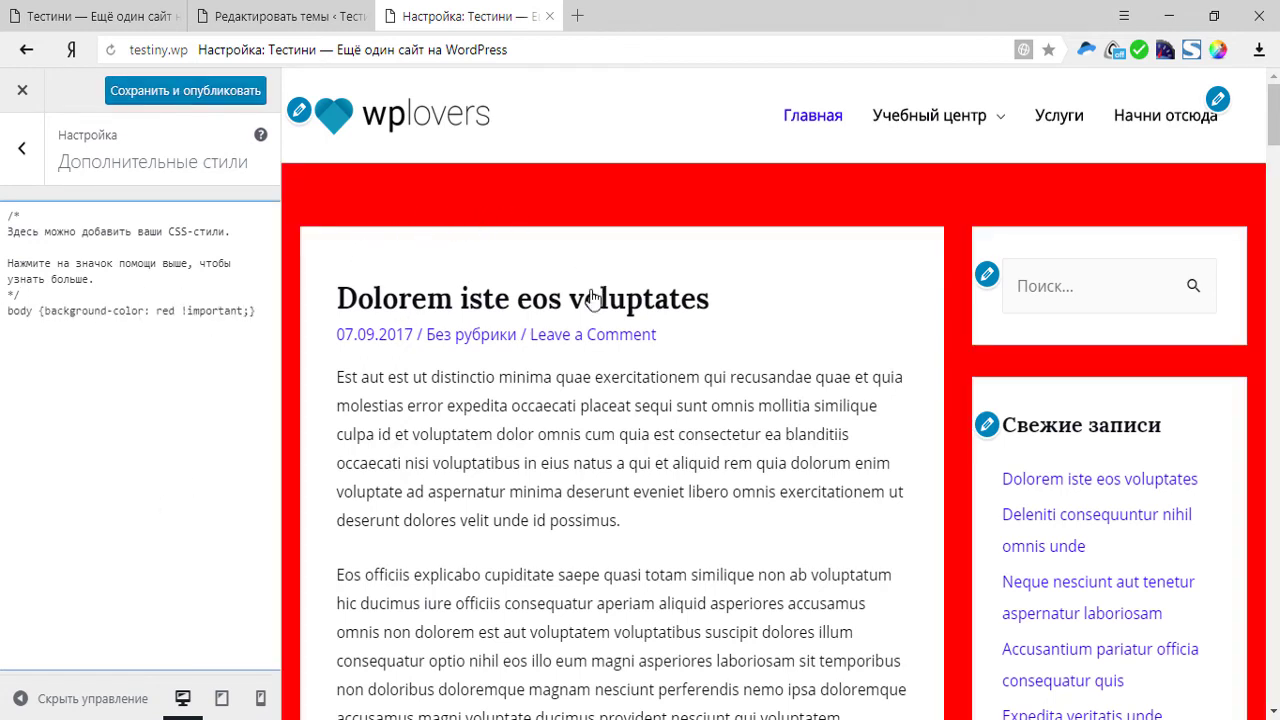
Remove "!important" from the body background rule, leaving "body {background-color: red;}" in the additional styles.
{"action": "left_click", "coordinate": [173, 311]}
{"action": "left_click_drag", "start_coordinate": [183, 310], "coordinate": [243, 311]}
{"action": "key", "text": "BackSpace"}
{"action": "key", "text": "BackSpace"}
{"action": "key", "text": "Escape"}
{"action": "left_click", "coordinate": [29, 655]}
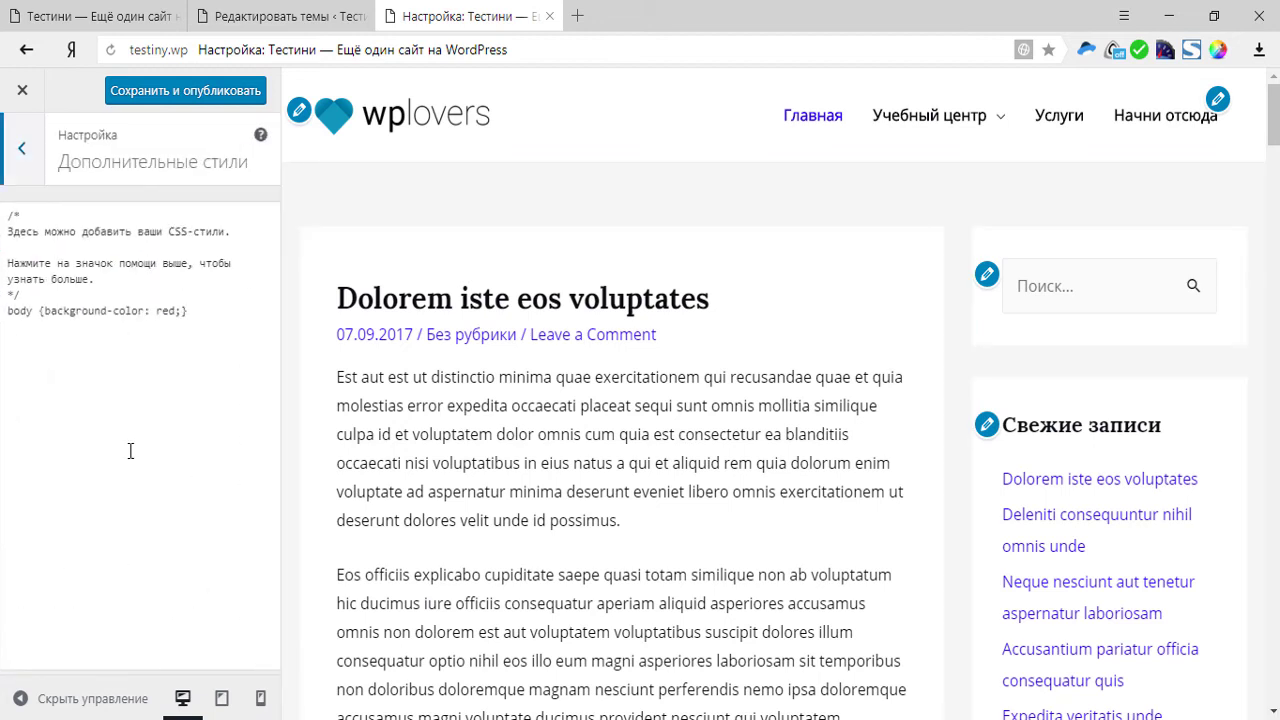
Try the grey #a8a8a8 as the site's Background Color in the Base Colors settings.
{"action": "left_click", "coordinate": [22, 150]}
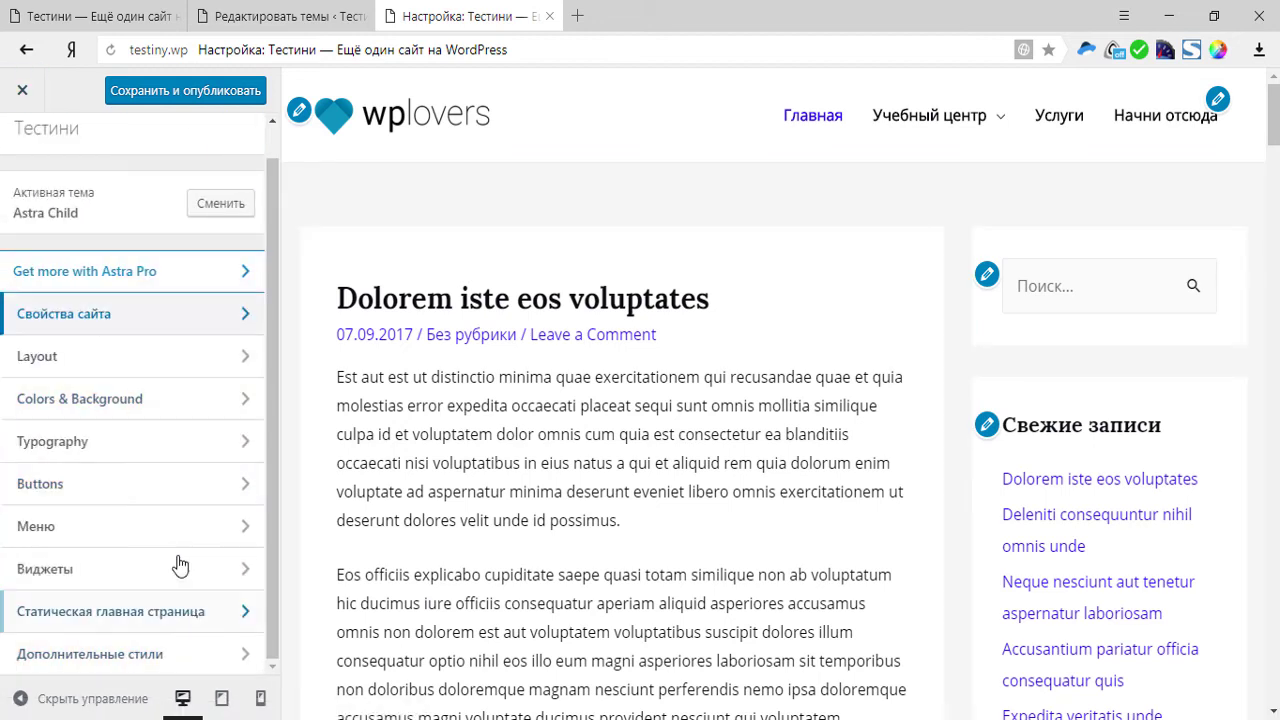
{"action": "left_click", "coordinate": [163, 414]}
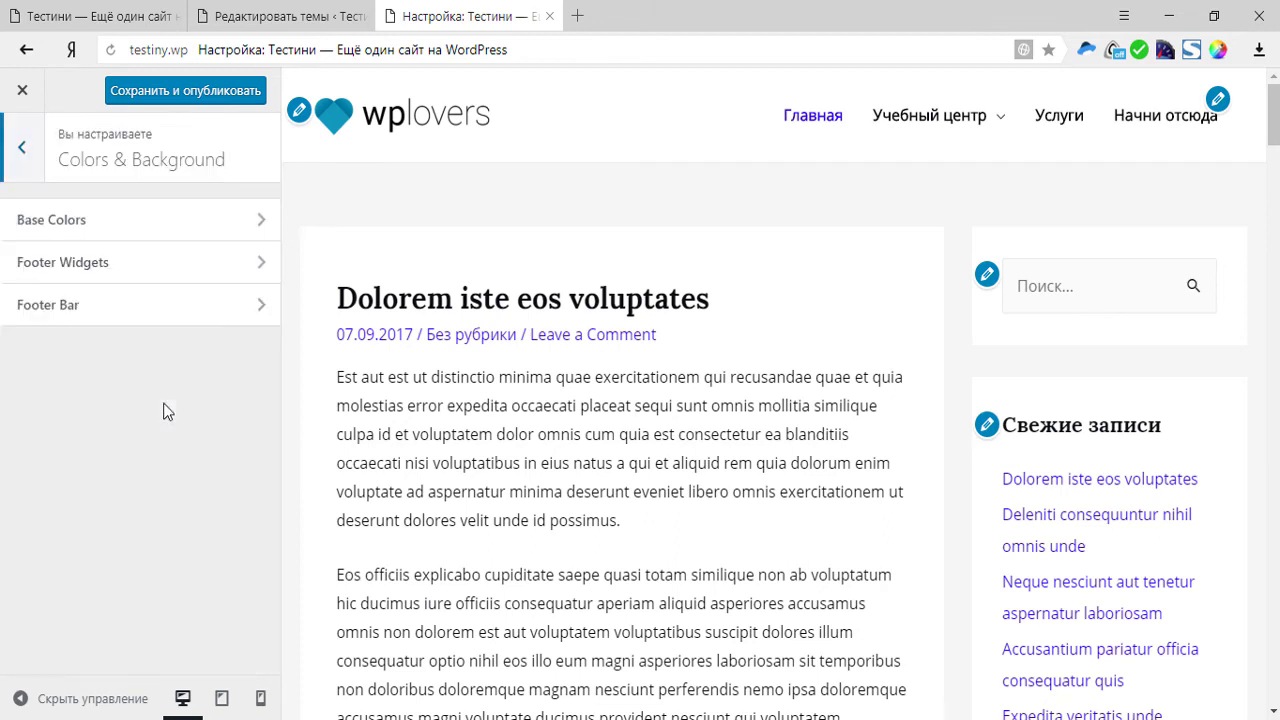
{"action": "left_click", "coordinate": [140, 222]}
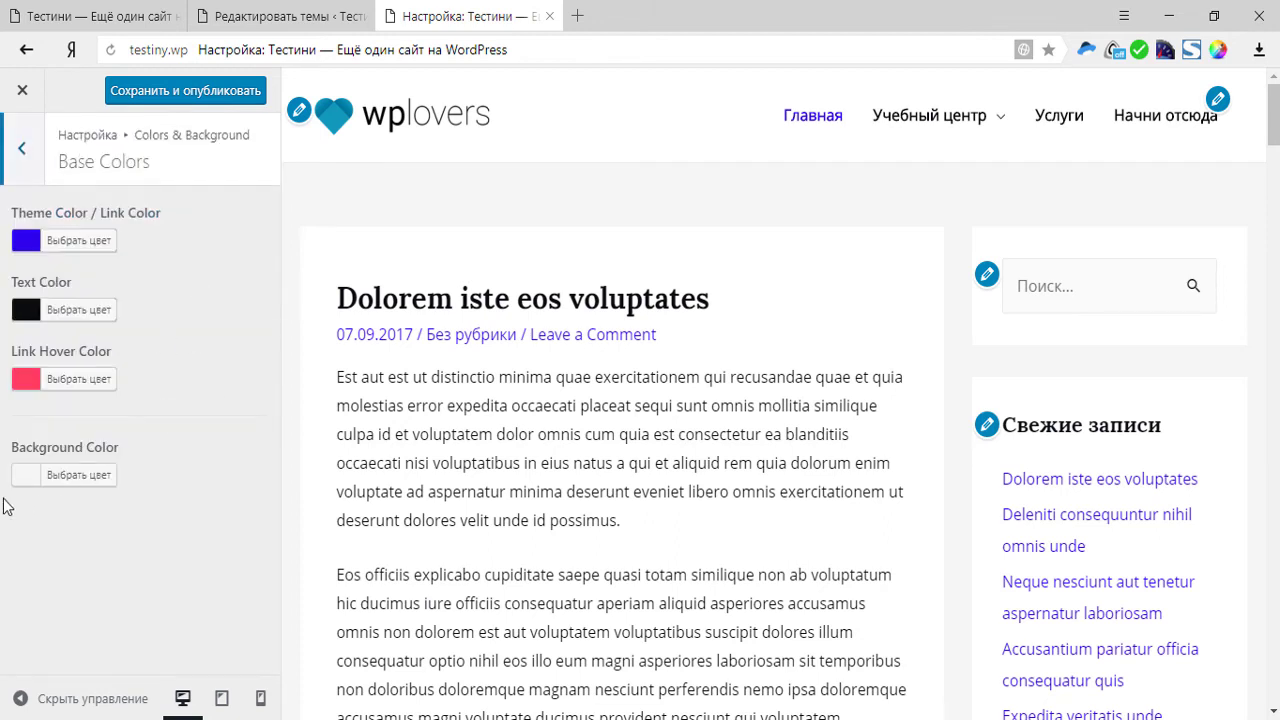
{"action": "left_click", "coordinate": [70, 478]}
{"action": "mouse_move", "coordinate": [96, 580]}
{"action": "left_mouse_down"}
{"action": "mouse_move", "coordinate": [163, 594]}
{"action": "mouse_move", "coordinate": [102, 606]}
{"action": "mouse_move", "coordinate": [100, 571]}
{"action": "left_mouse_up"}
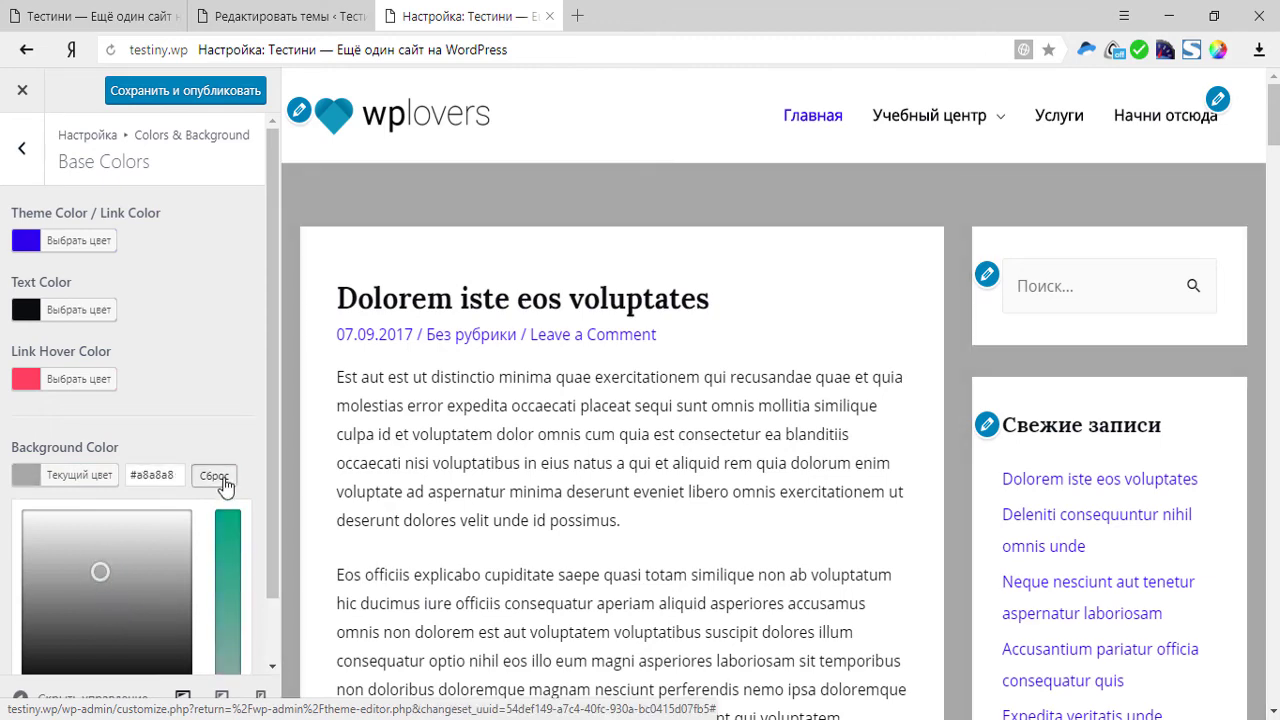
Review the Astra Child stylesheet and the additional styles rule, and open the child theme's functions.php in the theme editor.
{"action": "key", "text": "ctrl+shift+Tab"}
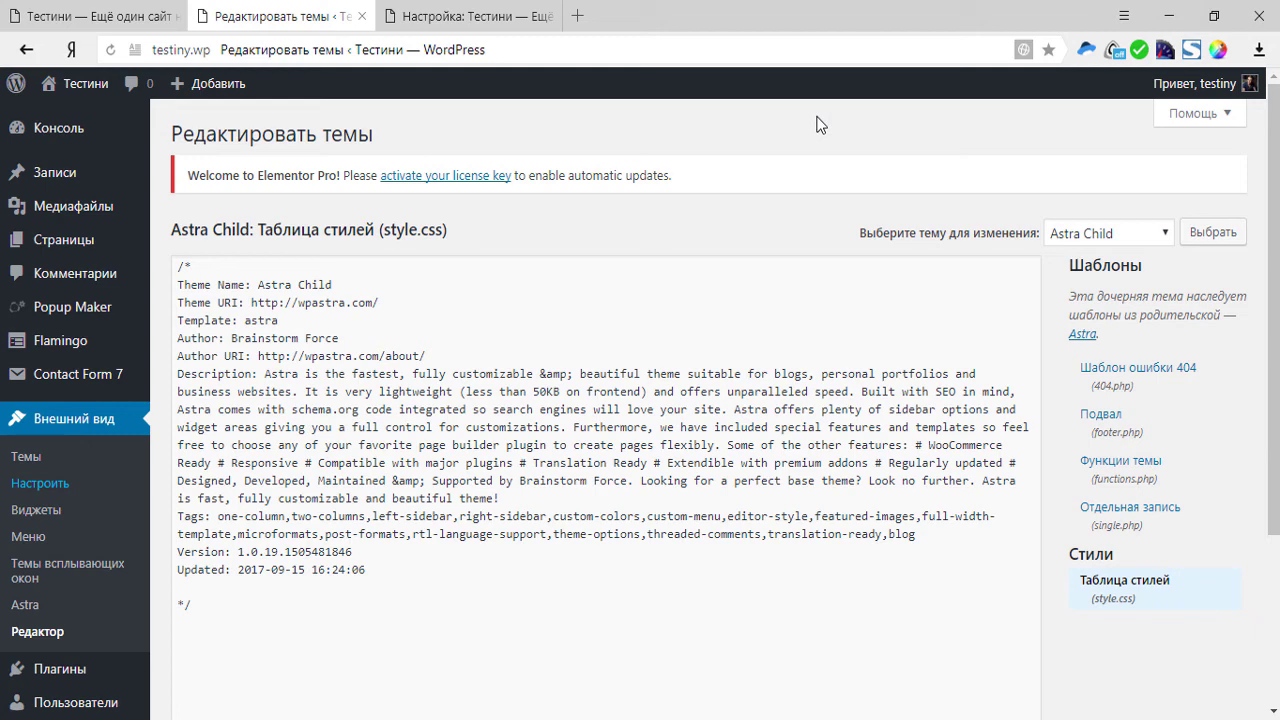
{"action": "key", "text": "ctrl+Tab"}
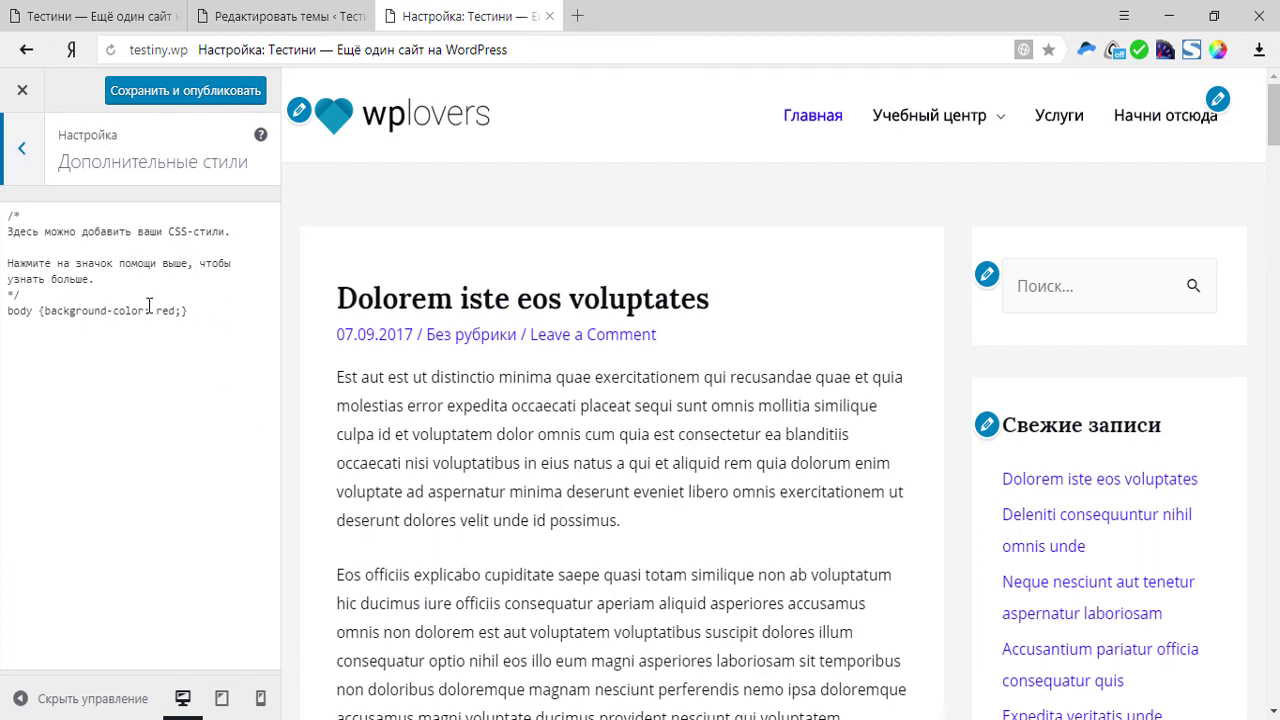
{"action": "left_click", "coordinate": [301, 12]}
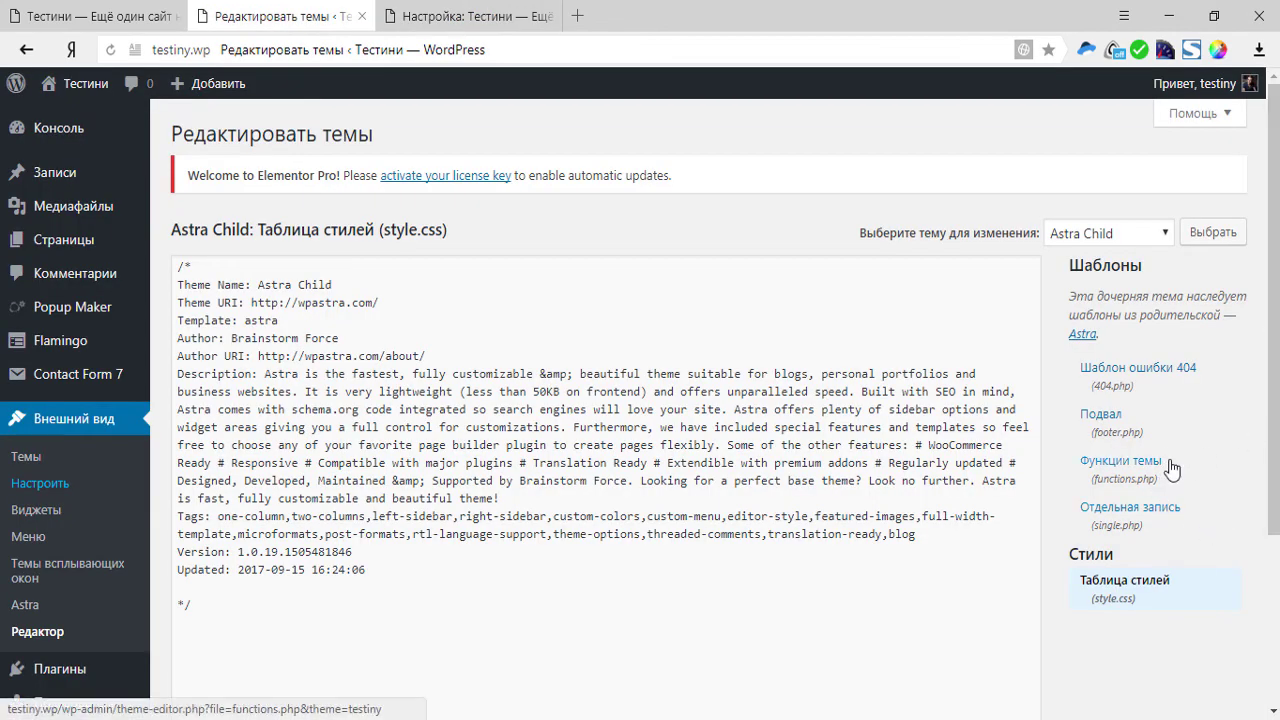
{"action": "left_click", "coordinate": [1128, 468]}
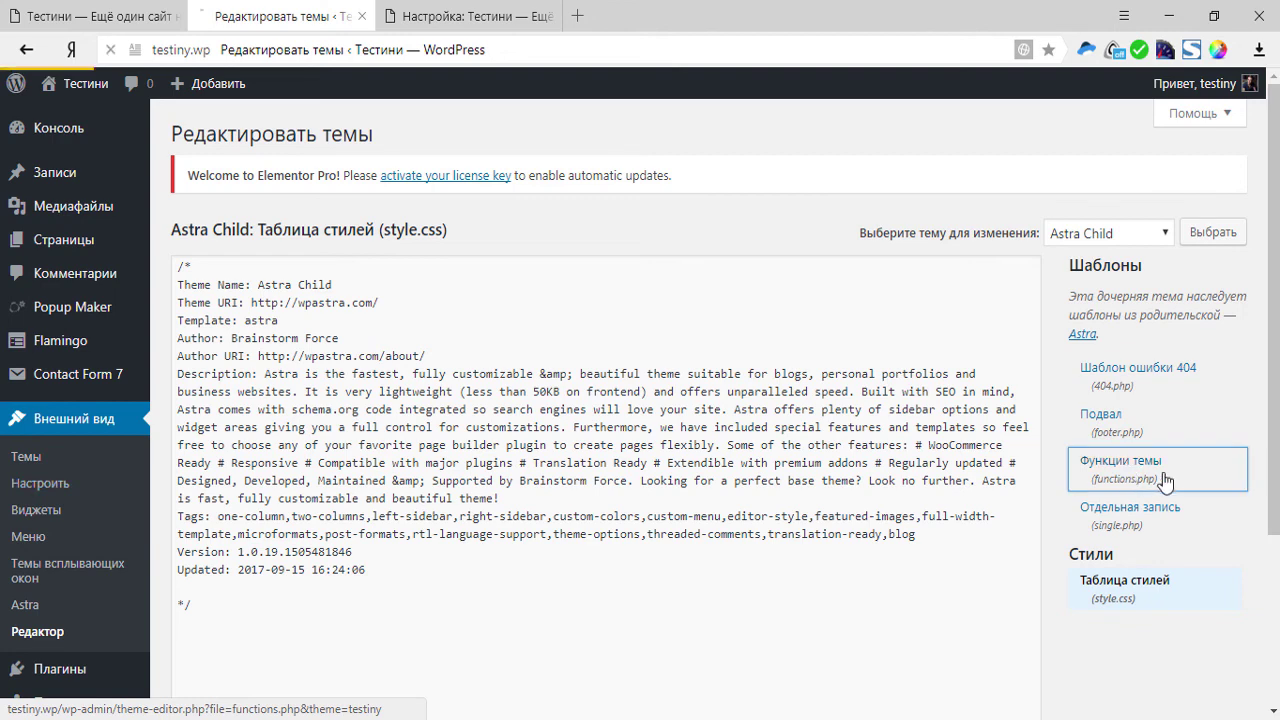